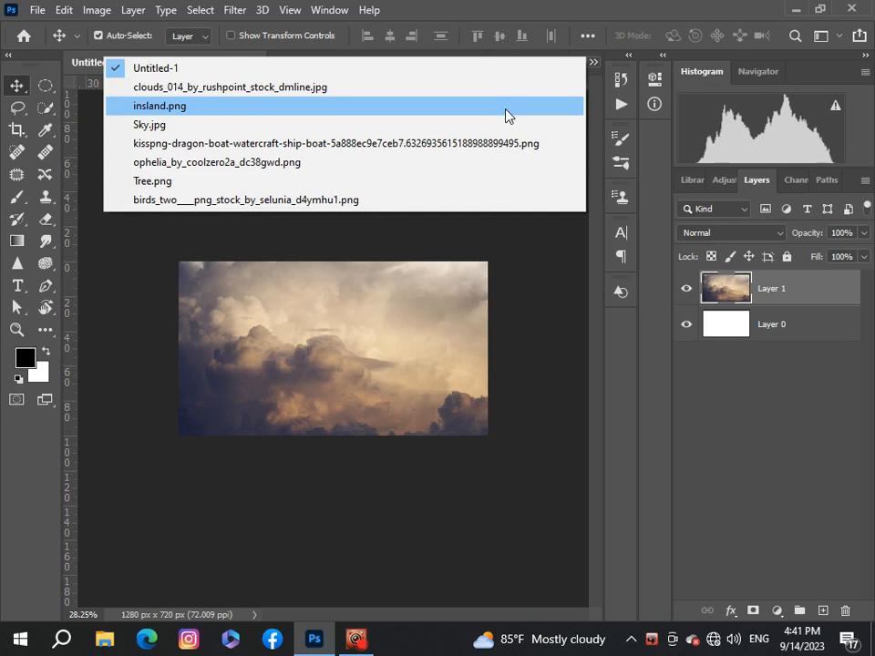
Step: Copy the full Sky.jpg image and paste it into Untitled-1 as a new layer above the clouds
click(481, 126)
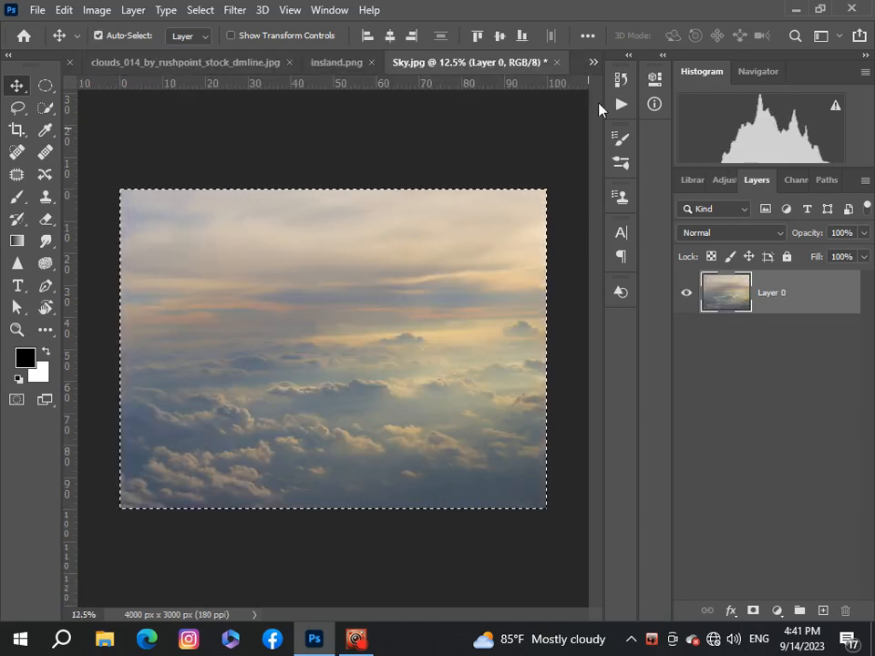
click(594, 62)
click(574, 65)
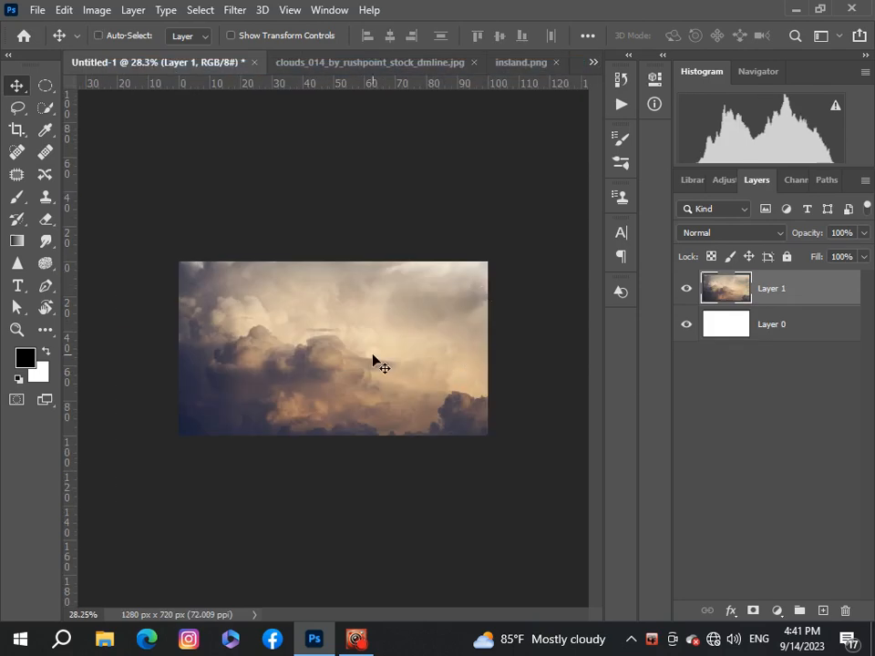
key(ctrl+v)
Step: Scale the pasted sky layer to 32% and position it so it spans the full canvas width
key(ctrl+t)
key(ctrl+0)
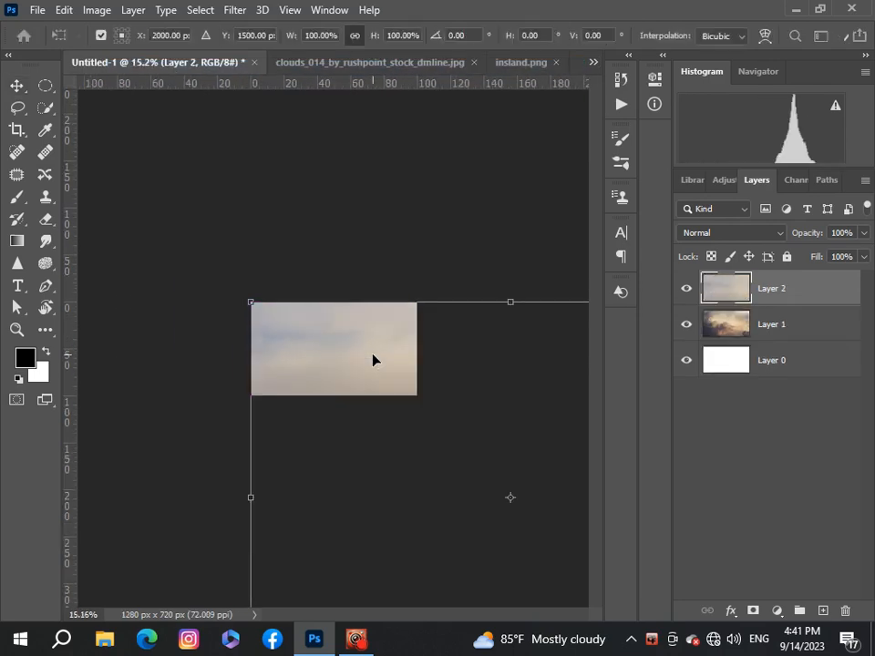
key(ctrl+0)
drag(504, 483, 377, 361)
scroll(373, 370, up, 8)
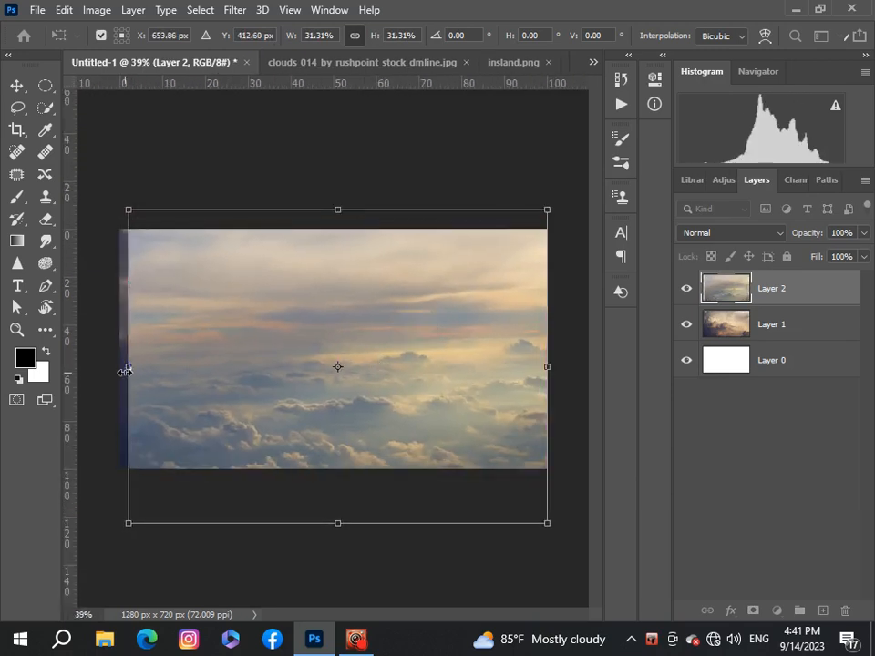
drag(127, 369, 119, 367)
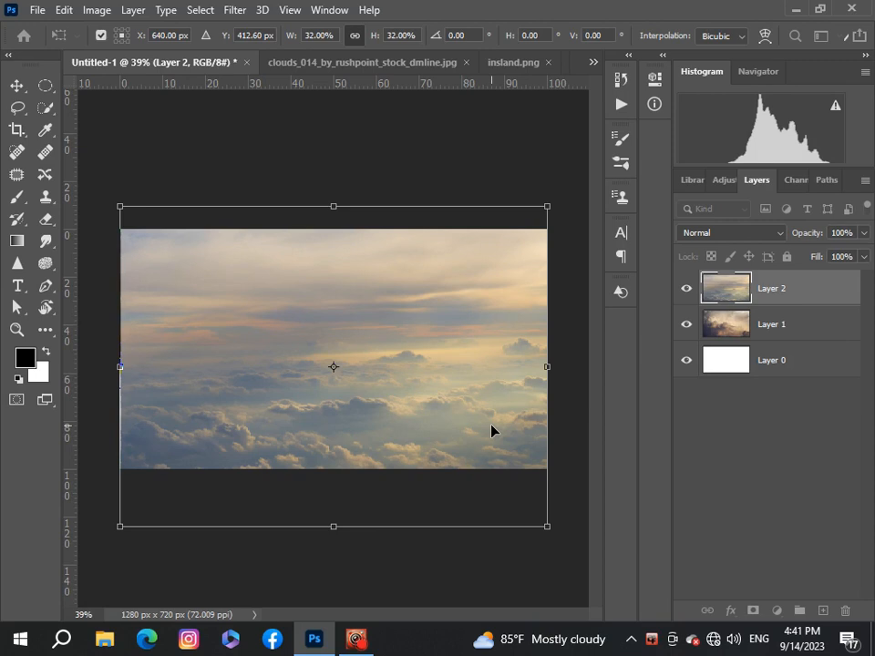
key(Return)
click(737, 475)
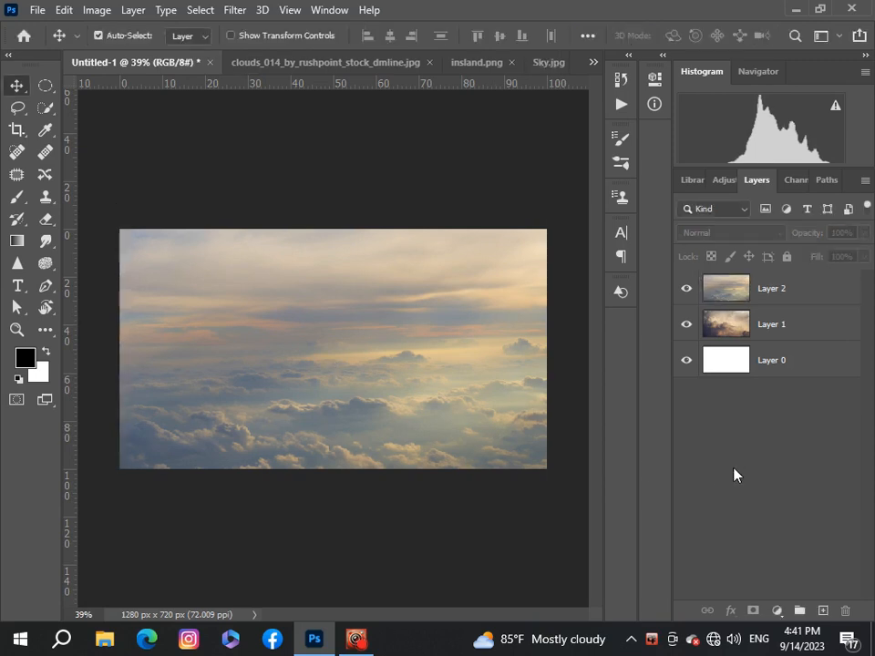
Step: Add a layer mask to Layer 2 and paint its lower part black with a size 400 brush to reveal the clouds beneath
click(817, 288)
click(753, 610)
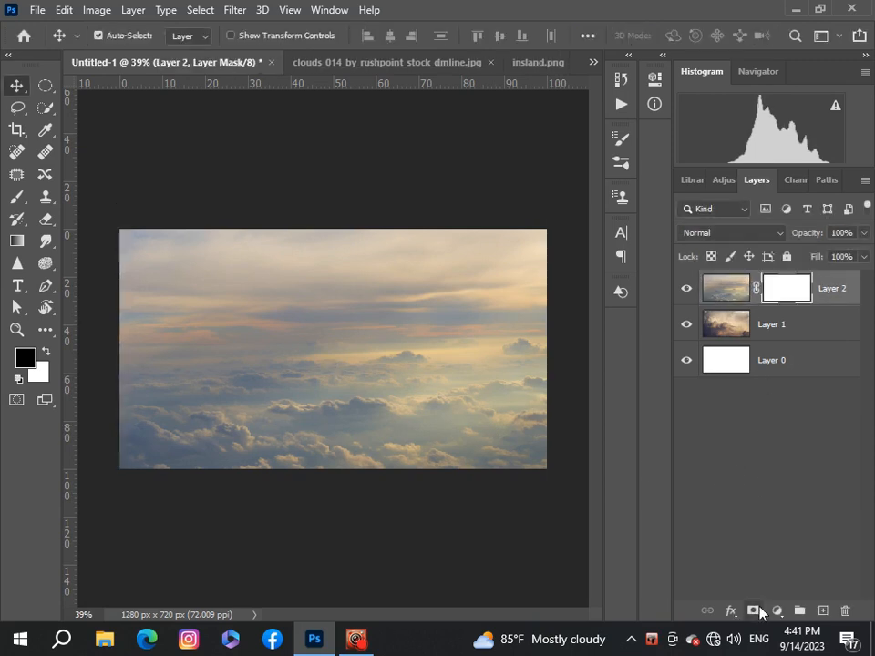
click(17, 197)
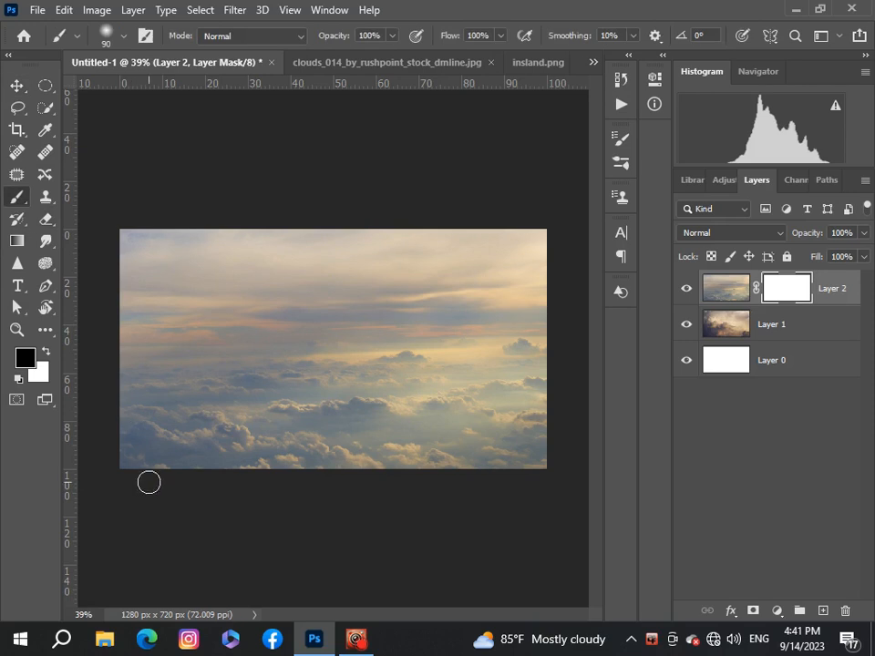
key(bracketright)
key(bracketright)
key(bracketright)
key(bracketright)
key(bracketright)
key(bracketright)
key(bracketright)
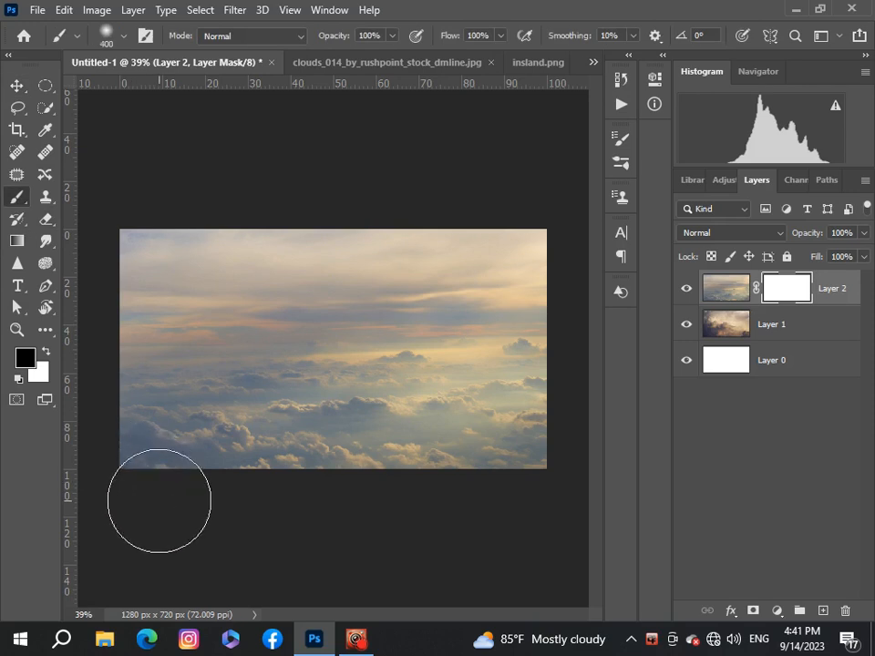
mouse_move(158, 501)
mouse_down()
mouse_move(221, 502)
mouse_move(296, 531)
mouse_move(387, 492)
mouse_move(450, 484)
mouse_move(534, 494)
mouse_move(516, 483)
mouse_move(433, 500)
mouse_move(469, 497)
mouse_move(432, 466)
mouse_move(239, 461)
mouse_move(216, 445)
mouse_move(160, 445)
mouse_move(135, 422)
mouse_move(209, 418)
mouse_move(203, 407)
mouse_move(206, 414)
mouse_move(219, 392)
mouse_move(304, 427)
mouse_move(388, 419)
mouse_move(465, 427)
mouse_move(521, 414)
mouse_move(487, 417)
mouse_move(505, 406)
mouse_move(537, 408)
mouse_move(534, 399)
mouse_move(496, 391)
mouse_move(545, 395)
mouse_move(482, 412)
mouse_move(129, 401)
mouse_move(184, 384)
mouse_move(130, 383)
mouse_move(139, 393)
mouse_move(170, 383)
mouse_move(117, 358)
mouse_move(220, 404)
mouse_move(314, 387)
mouse_move(435, 410)
mouse_move(418, 402)
mouse_move(483, 418)
mouse_move(526, 453)
mouse_up()
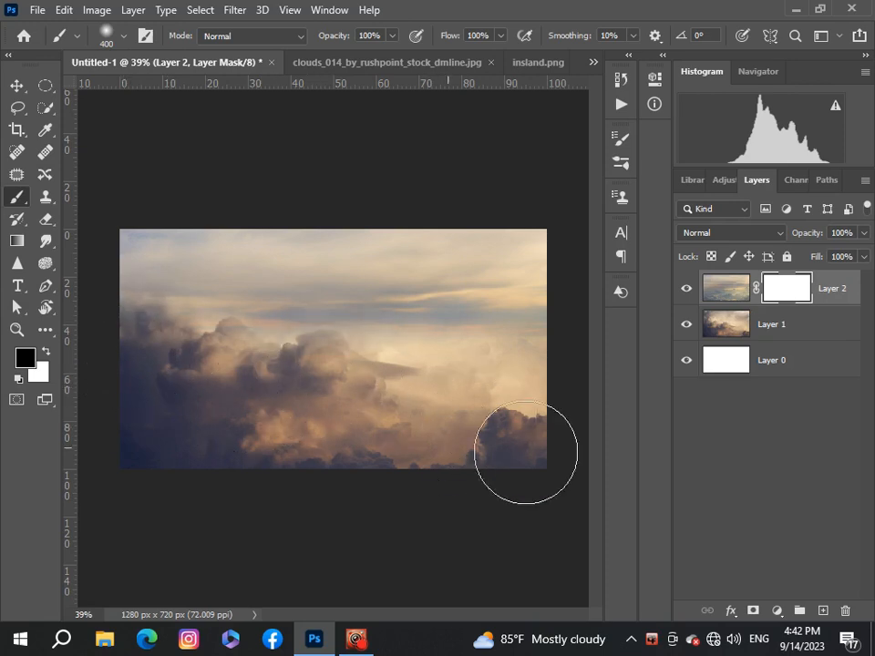
scroll(207, 488, down, 3)
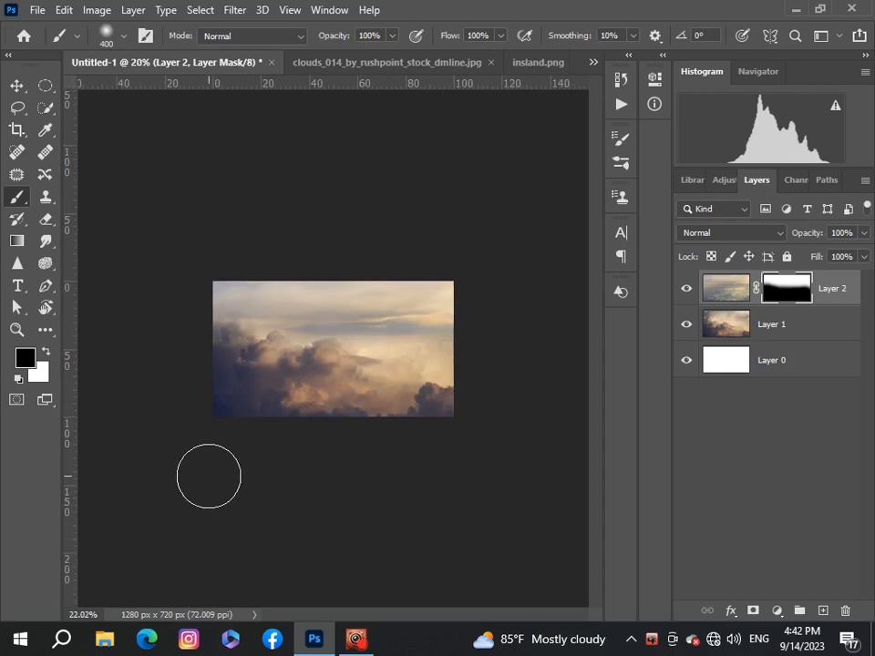
scroll(208, 476, up, 3)
scroll(208, 476, down, 2)
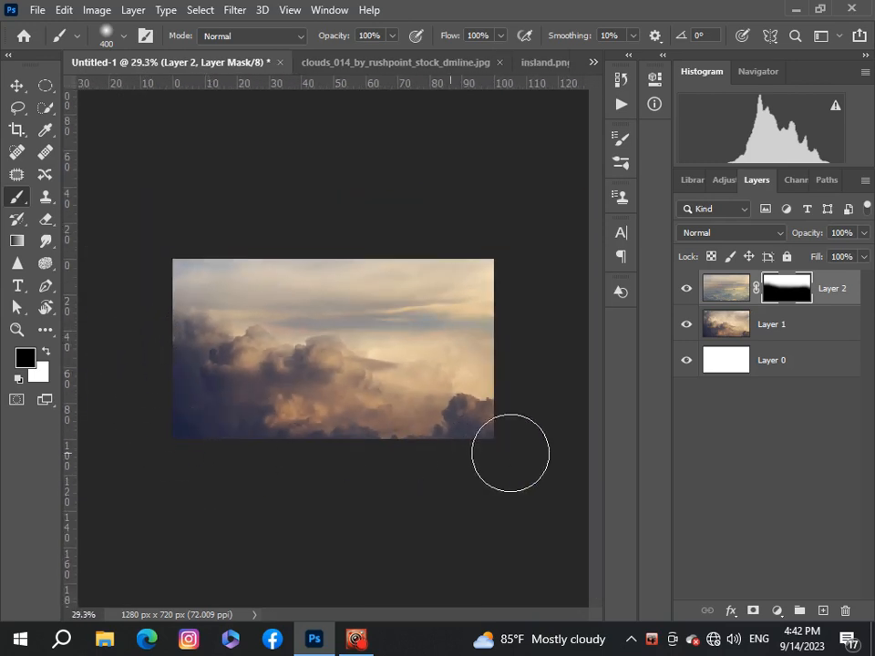
scroll(507, 421, up, 1)
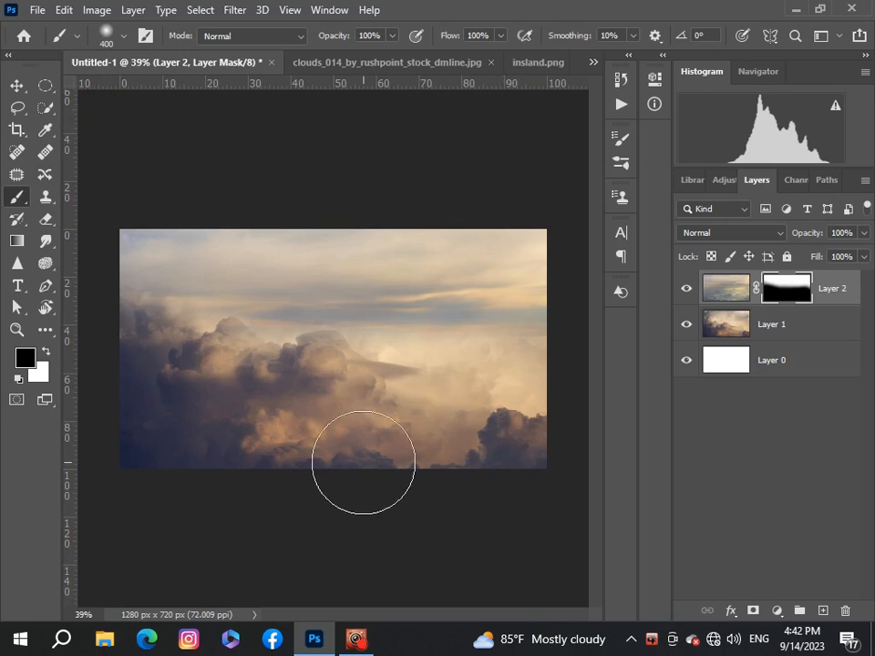
scroll(362, 463, down, 1)
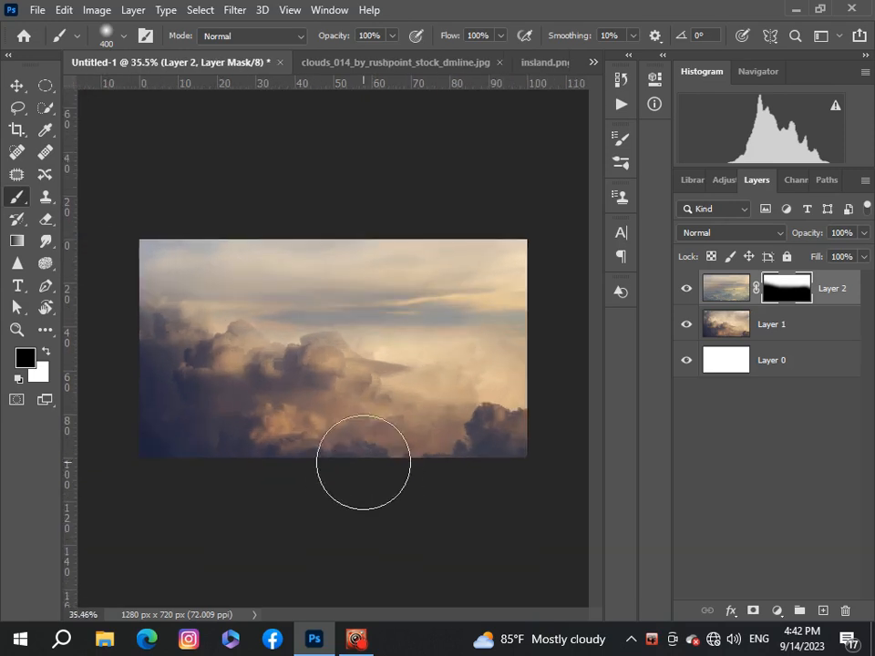
Step: Add a Brightness/Contrast adjustment clipped to Layer 1 with brightness -7 and contrast 16
click(822, 329)
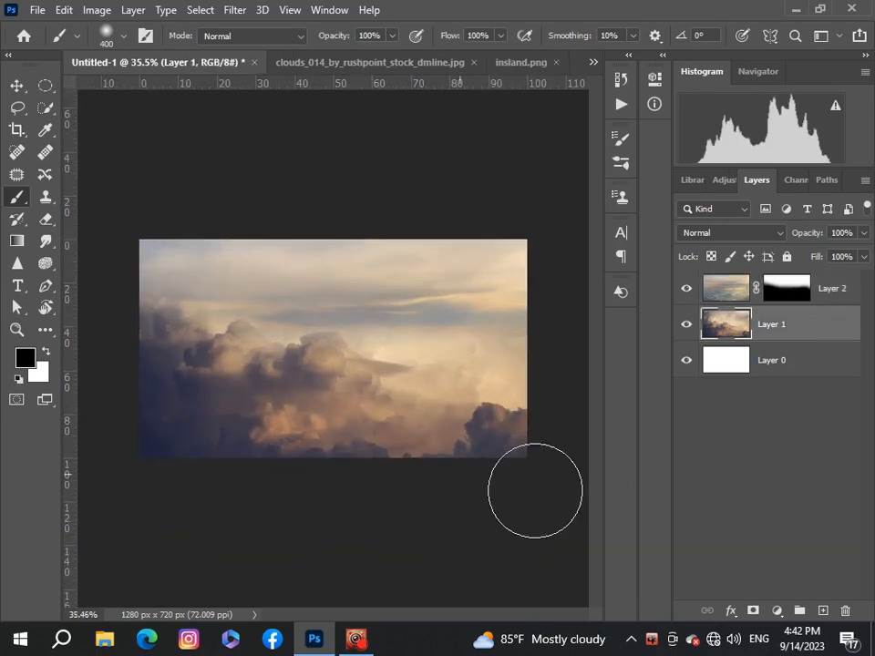
click(781, 612)
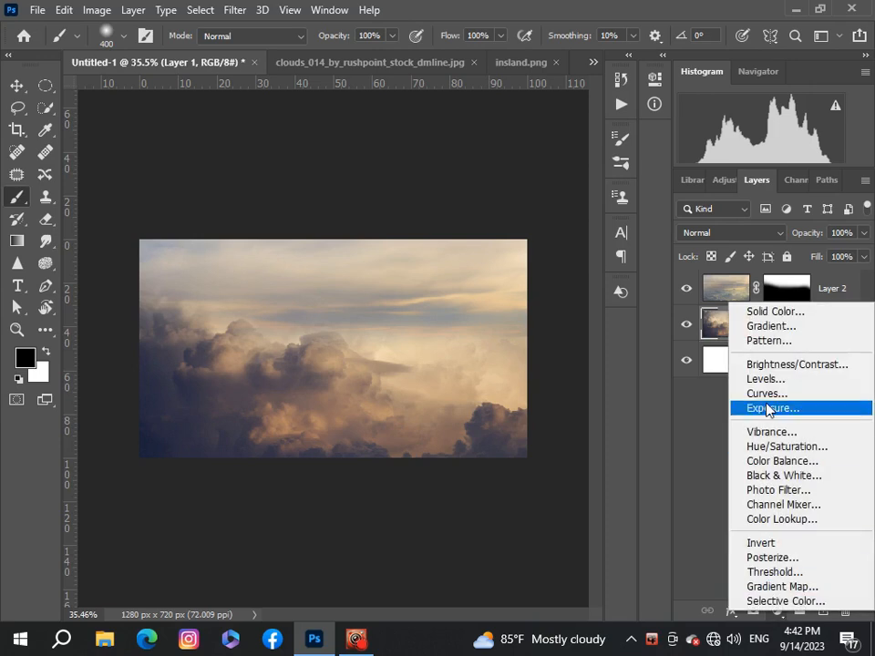
click(786, 361)
click(508, 381)
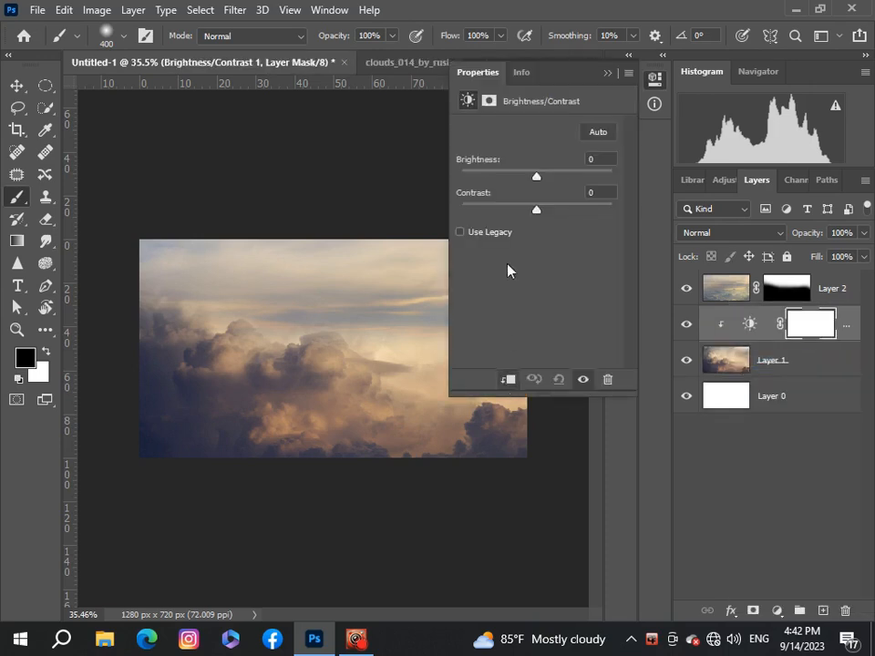
drag(538, 182, 549, 211)
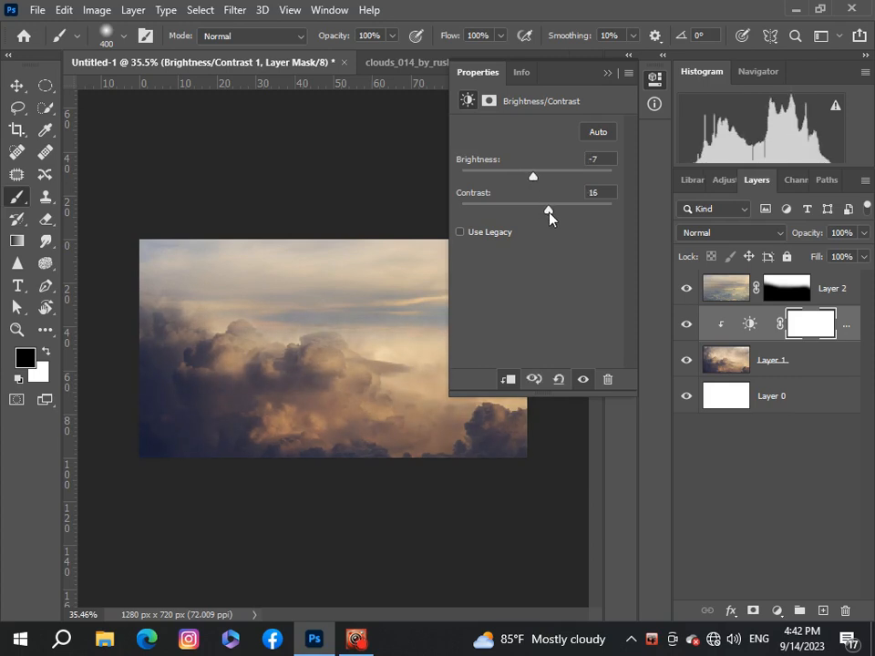
click(606, 72)
Step: Add a Brightness/Contrast adjustment clipped to Layer 2 with brightness 9 and contrast 9
click(740, 284)
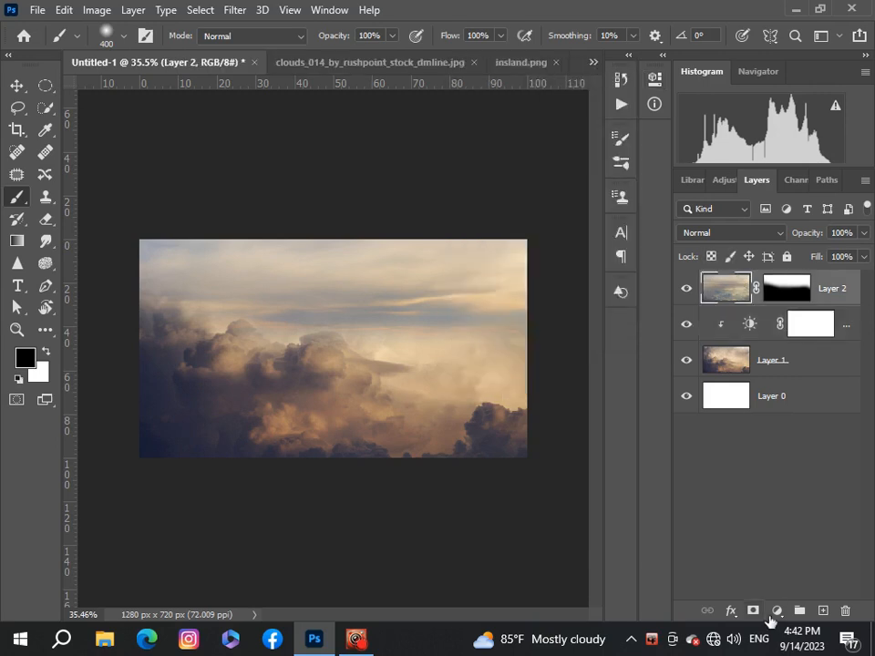
click(777, 611)
click(778, 368)
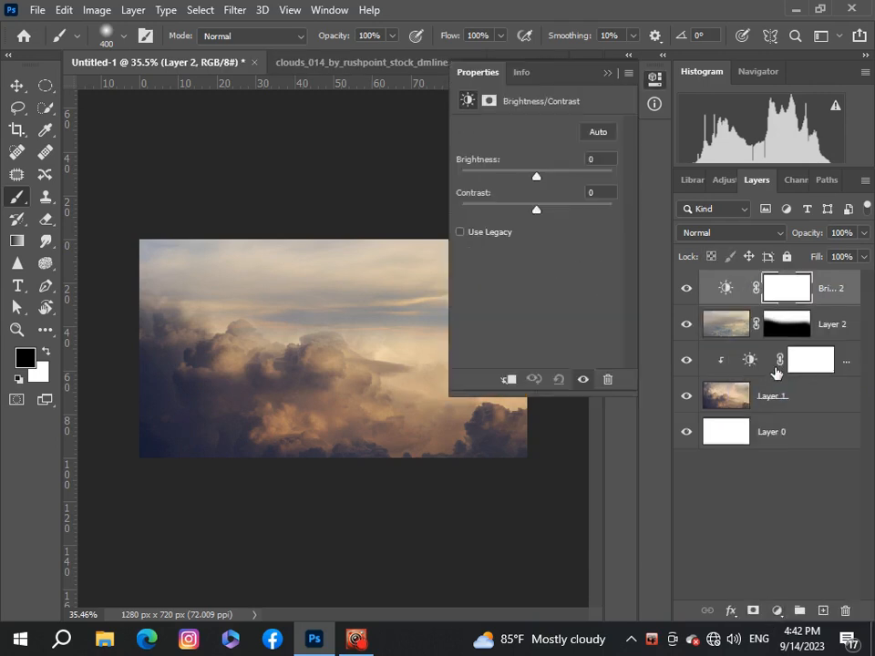
click(508, 379)
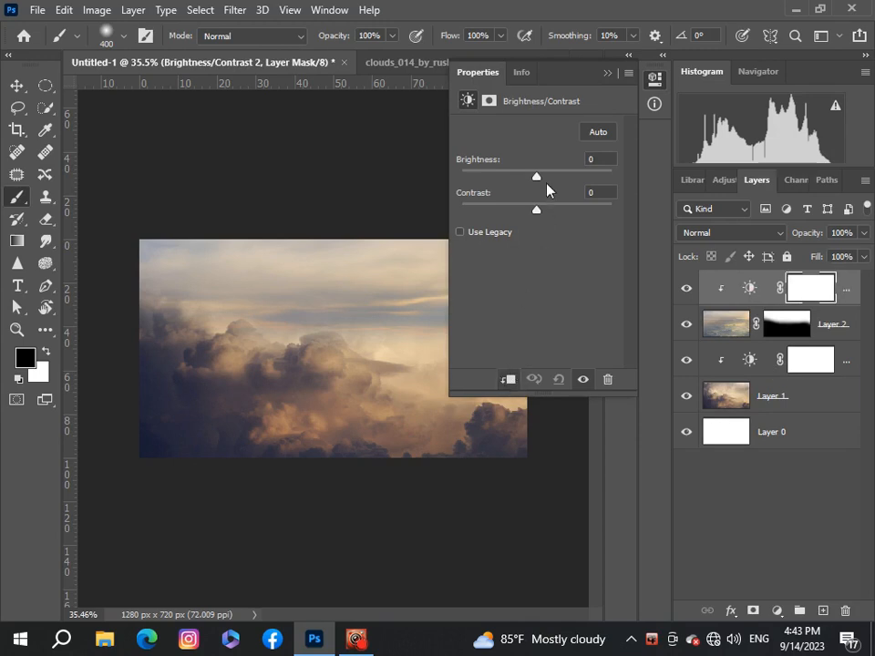
mouse_move(532, 182)
mouse_down()
mouse_move(517, 181)
mouse_move(548, 212)
mouse_move(529, 179)
mouse_move(542, 191)
mouse_up()
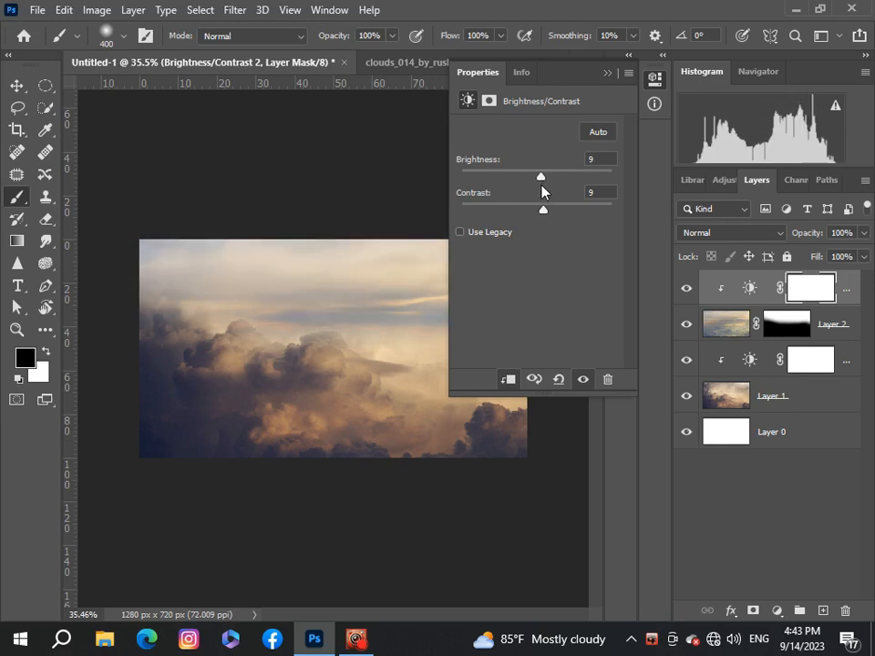
click(607, 73)
Step: Add a Hue/Saturation adjustment clipped to Layer 2 with hue -11 and saturation +6
scroll(351, 362, up, 1)
scroll(350, 362, down, 2)
scroll(350, 362, up, 1)
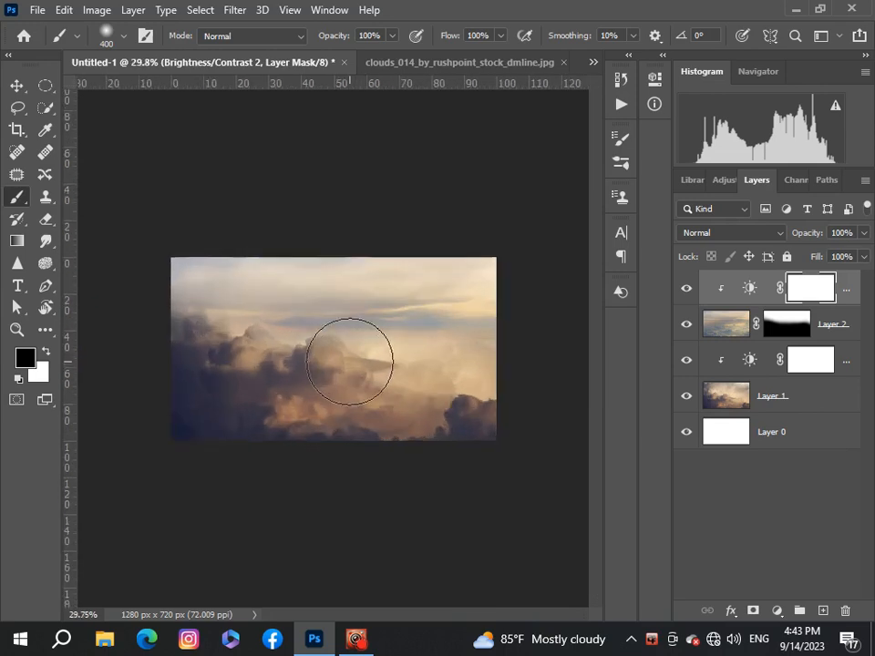
scroll(350, 362, up, 1)
click(17, 84)
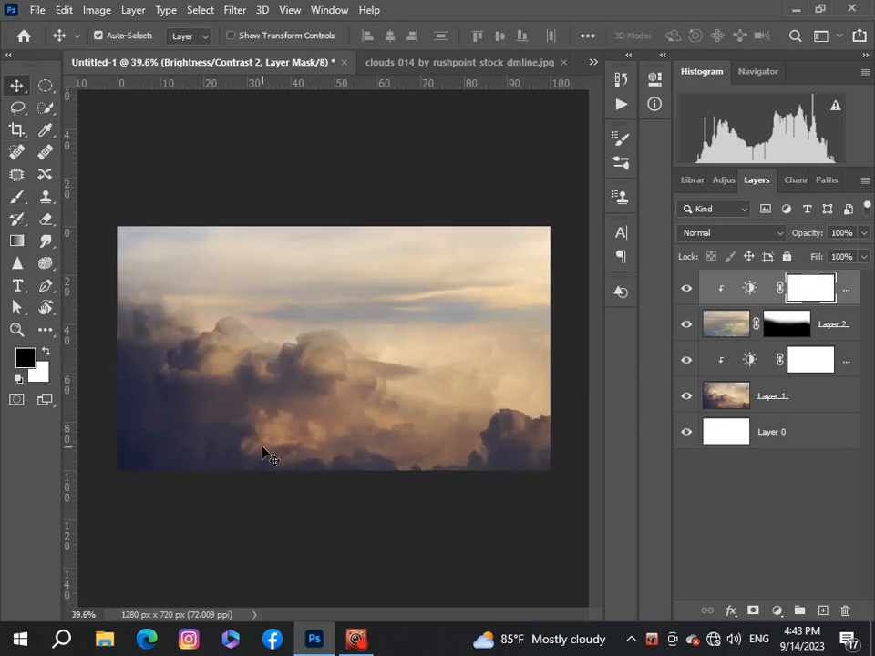
scroll(263, 453, up, 1)
scroll(263, 453, down, 1)
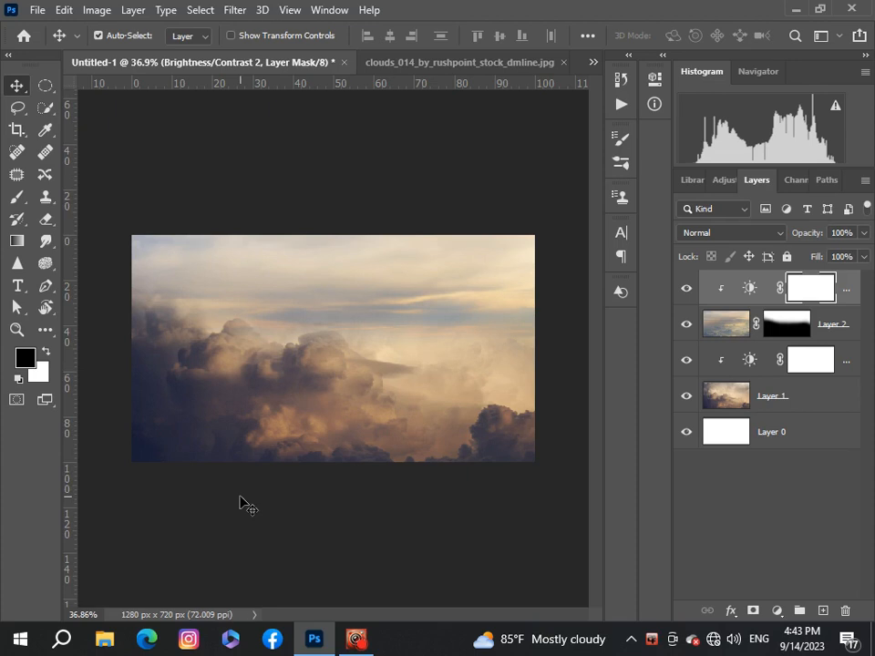
click(783, 609)
click(781, 443)
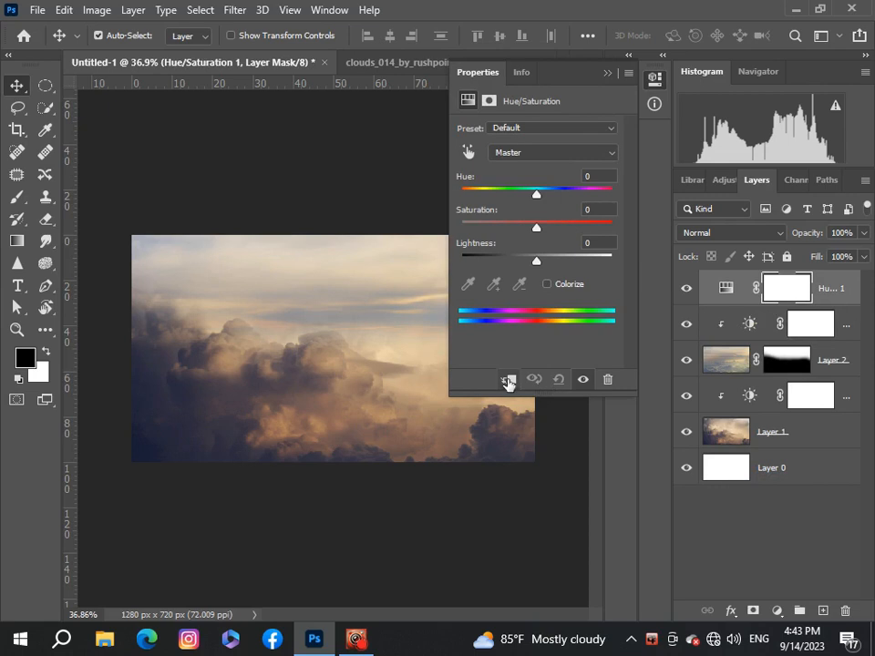
click(508, 380)
drag(536, 203, 542, 239)
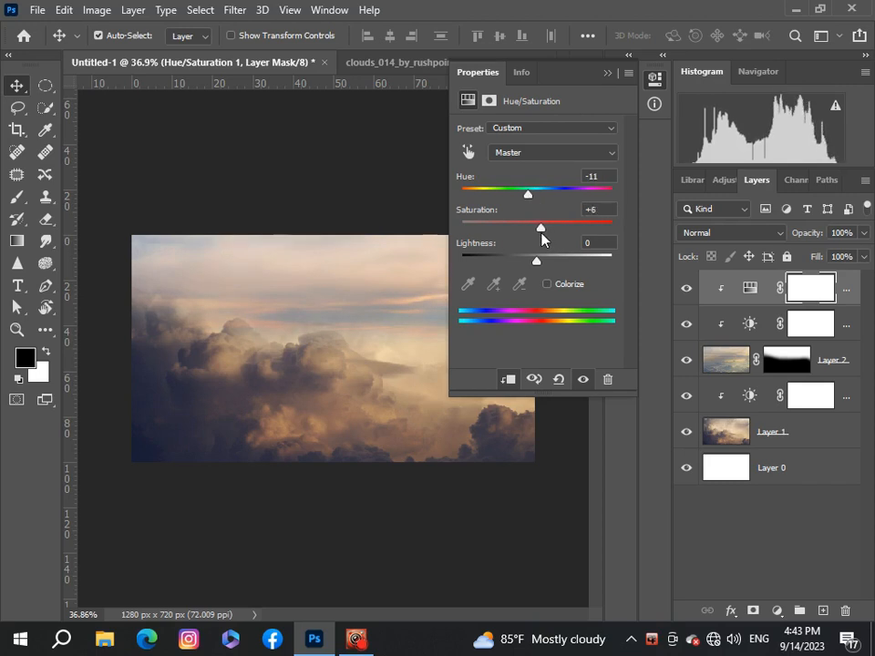
click(608, 74)
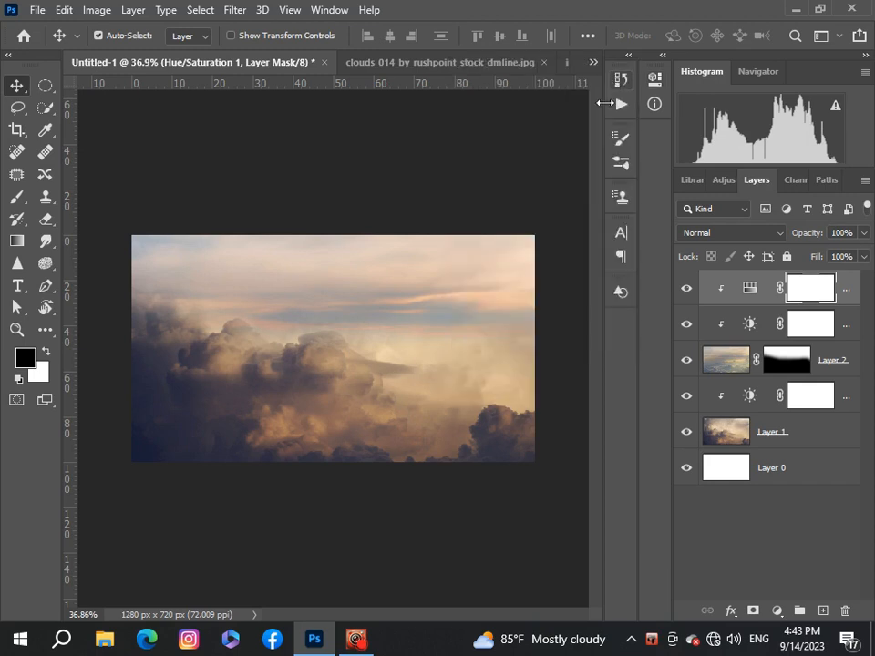
Step: Copy the floating island from insland.png and paste it into Untitled-1 as a new layer on top
scroll(340, 399, down, 3)
scroll(340, 398, up, 4)
scroll(356, 390, down, 1)
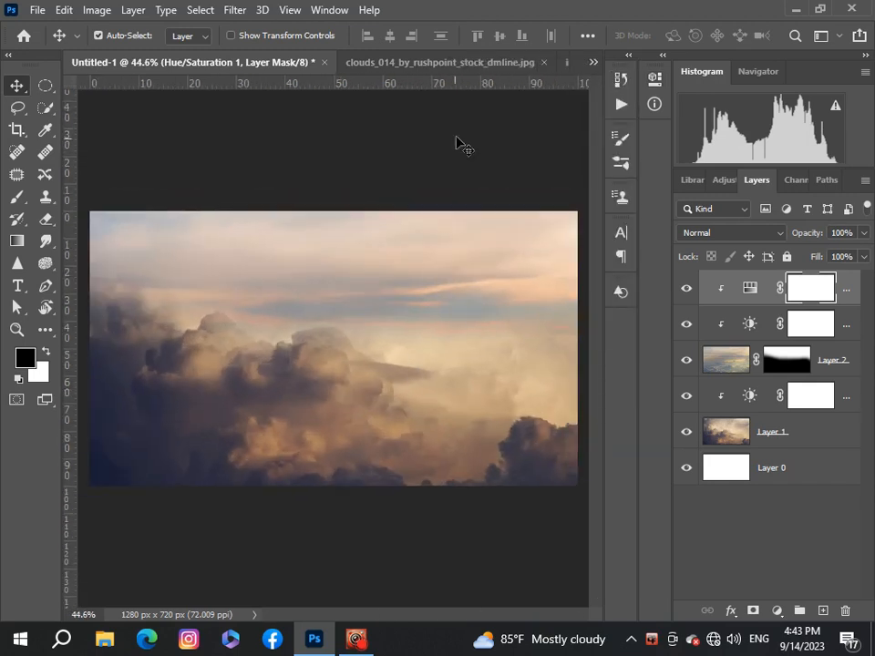
click(595, 61)
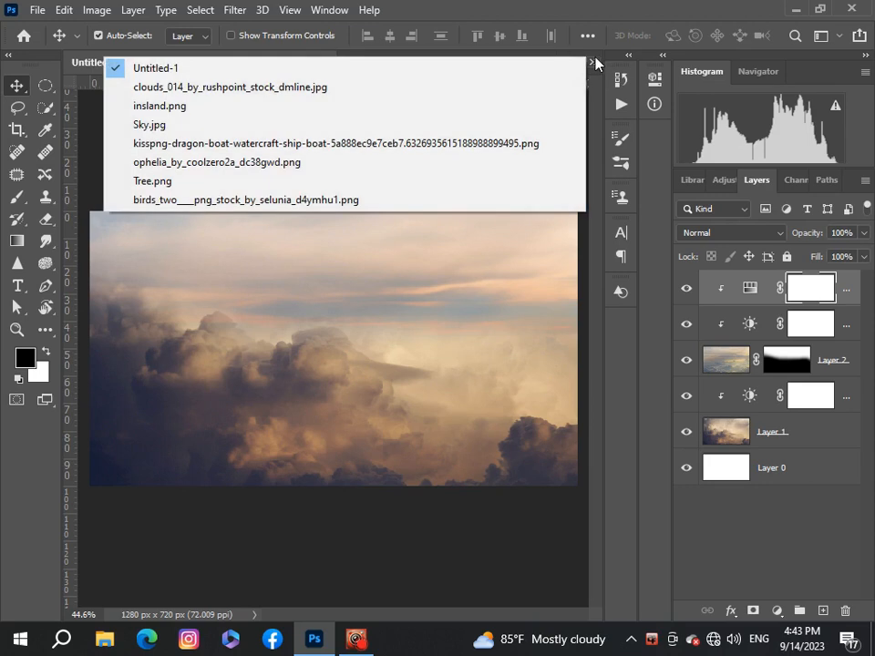
click(444, 114)
scroll(317, 390, up, 1)
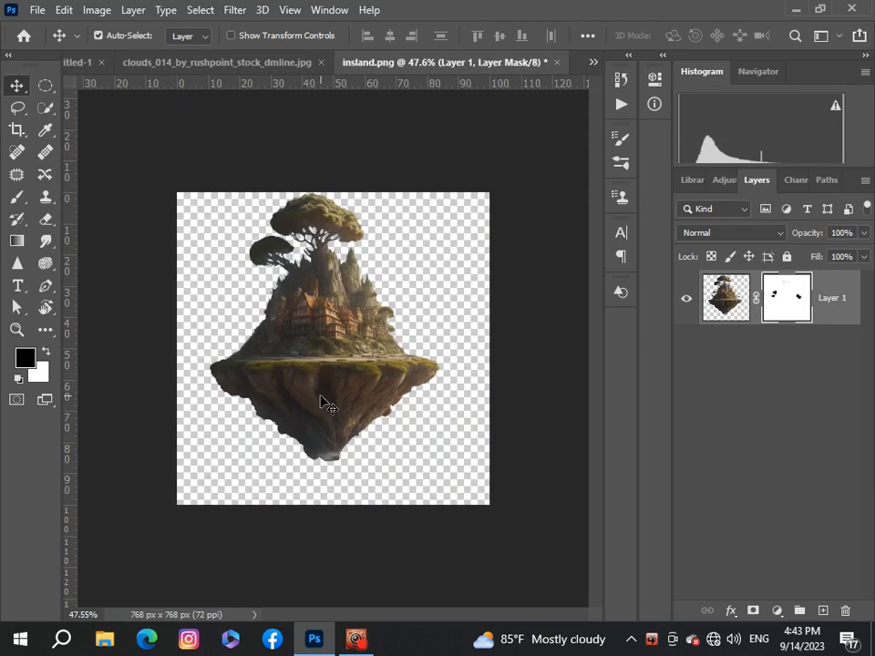
drag(323, 400, 315, 400)
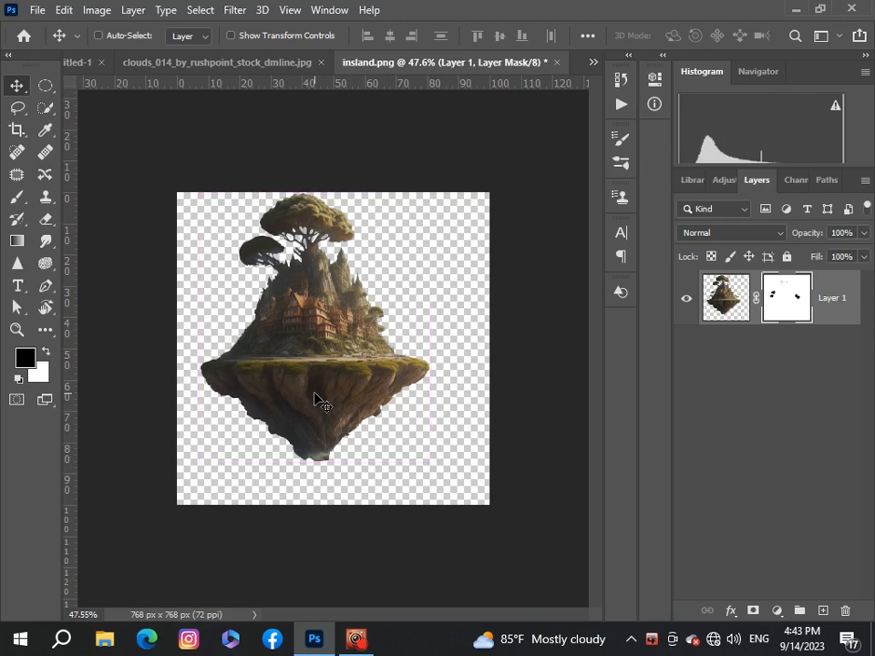
click(594, 62)
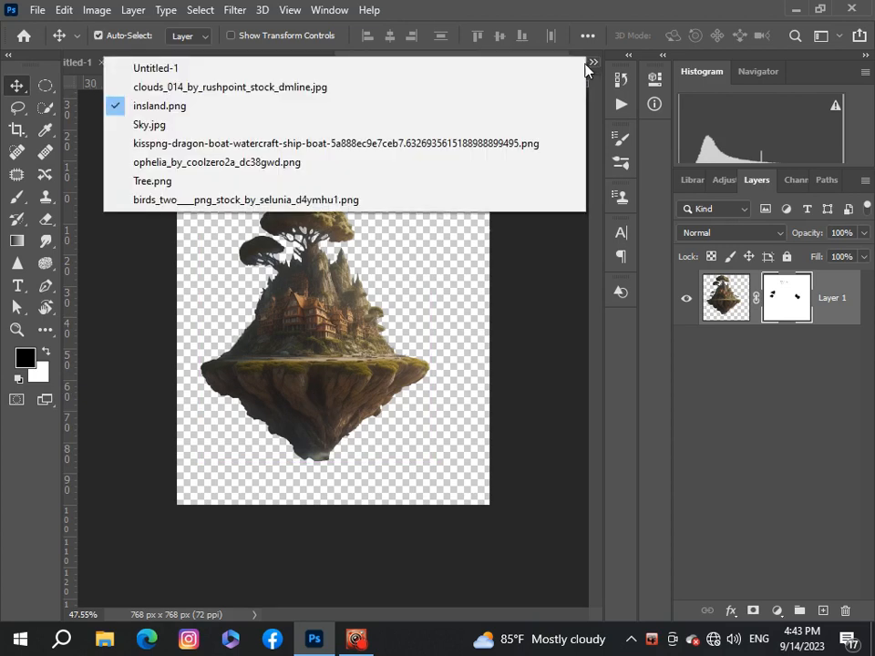
click(579, 66)
scroll(383, 332, up, 1)
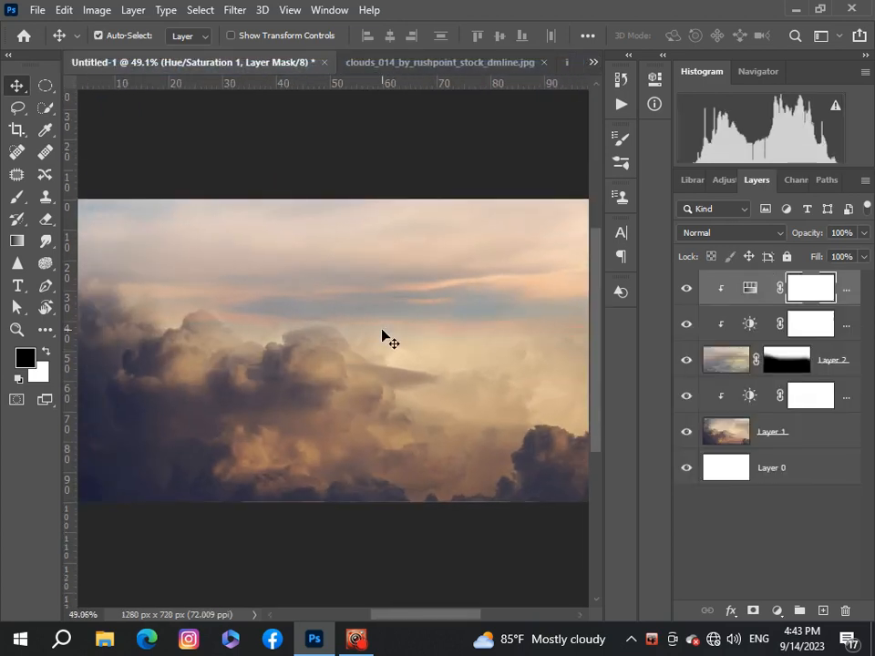
key(ctrl+v)
Step: Widen the floating island to 104.71% and move it up against the canvas's upper edge
key(ctrl+t)
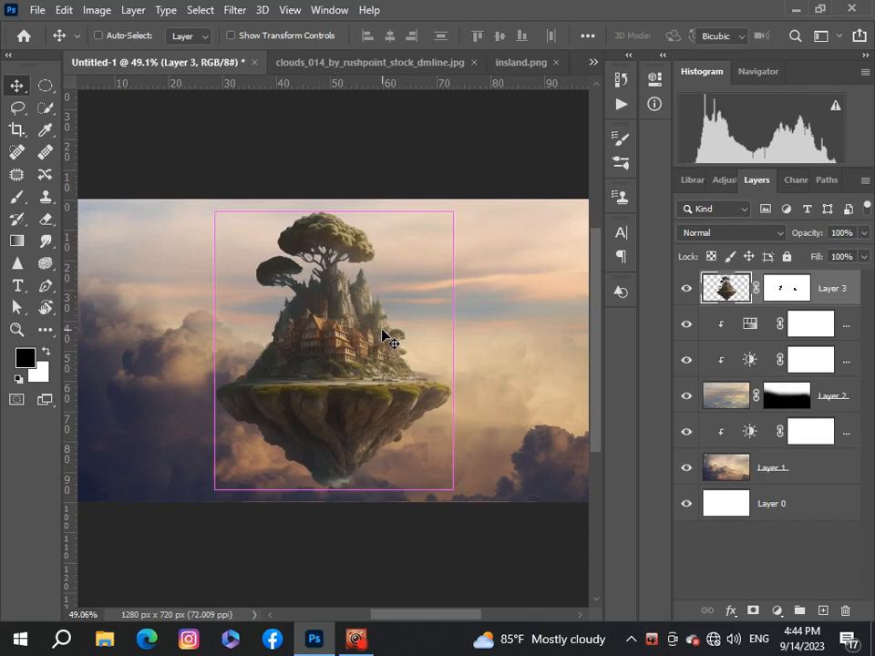
scroll(383, 335, down, 4)
scroll(383, 336, up, 3)
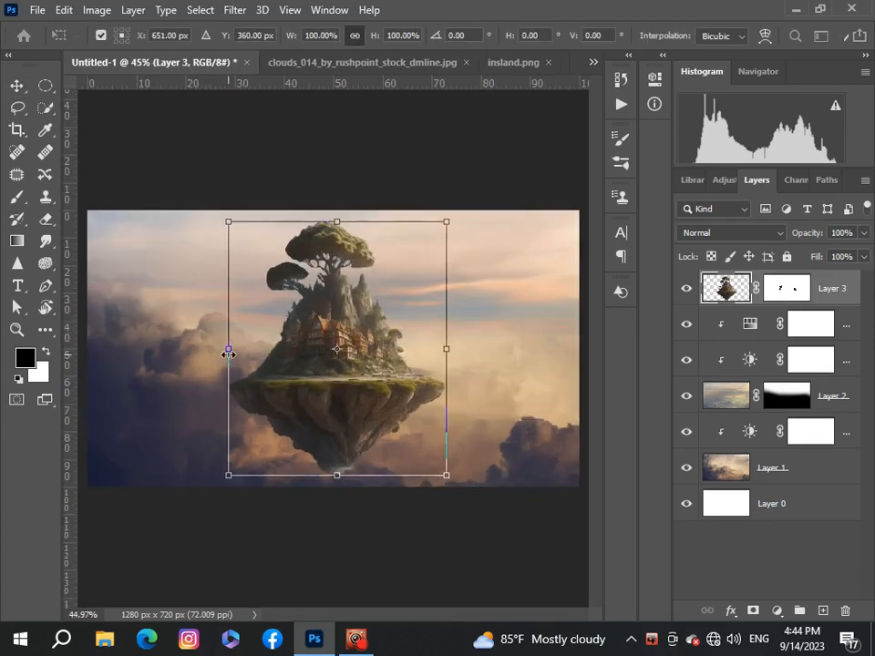
drag(231, 348, 225, 348)
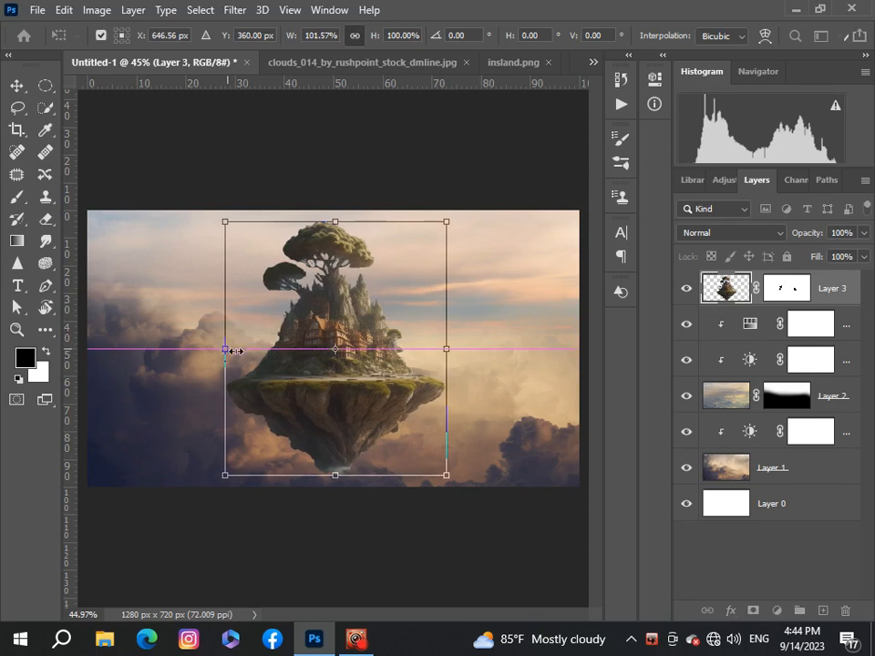
drag(442, 352, 452, 352)
drag(354, 404, 328, 402)
scroll(330, 404, down, 3)
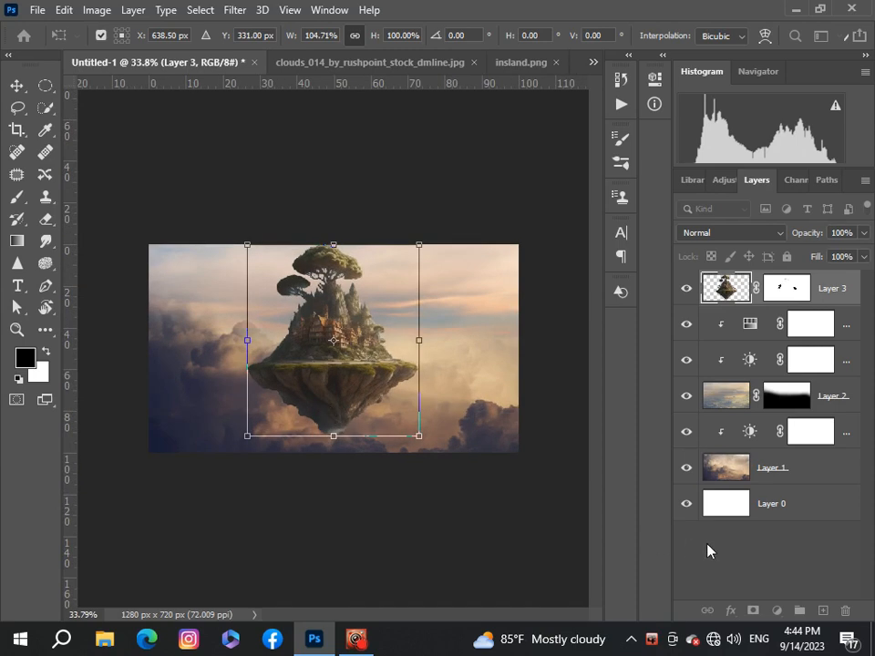
key(Return)
Step: Mask out the island's lowest tip with a soft black 400 px brush on Layer 3's mask so it fades into the clouds
scroll(366, 411, up, 1)
scroll(366, 411, up, 4)
scroll(367, 410, down, 4)
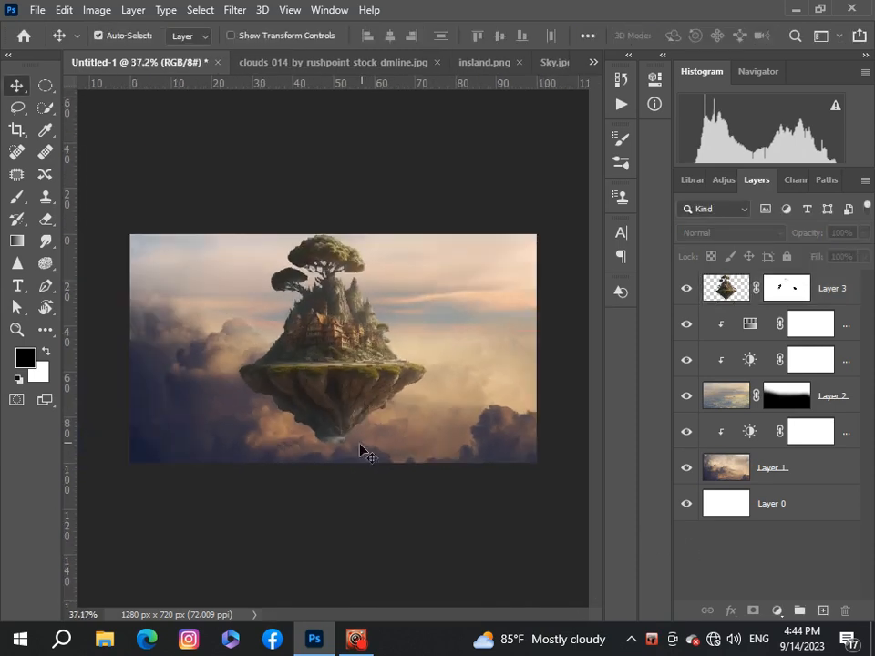
click(776, 292)
click(16, 197)
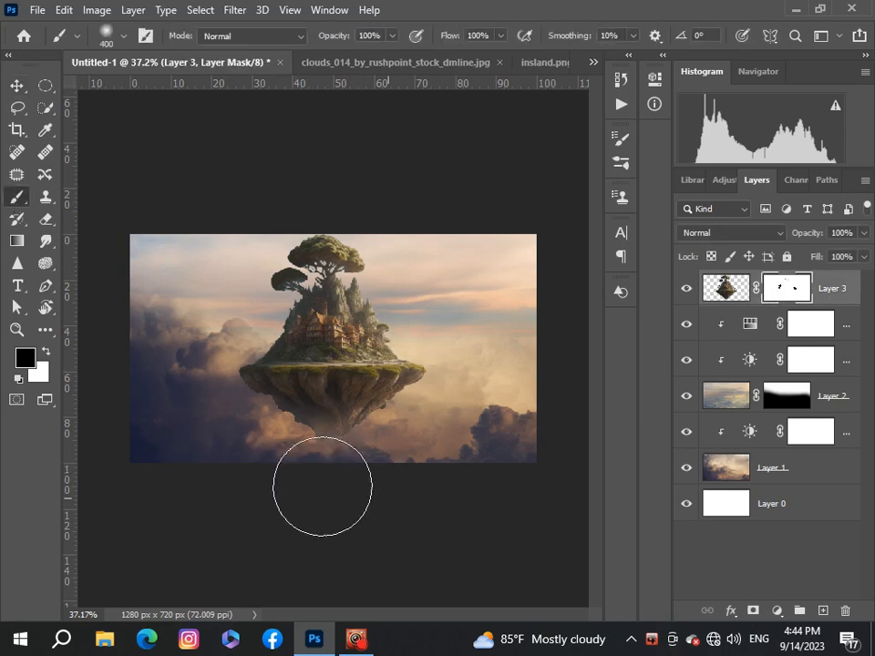
mouse_move(316, 477)
mouse_down()
mouse_move(344, 496)
mouse_move(302, 494)
mouse_move(367, 501)
mouse_up()
Step: Refine the fade along the island's underside on Layer 3's mask with the brush reduced to 200 px
scroll(346, 491, up, 1)
scroll(346, 491, up, 2)
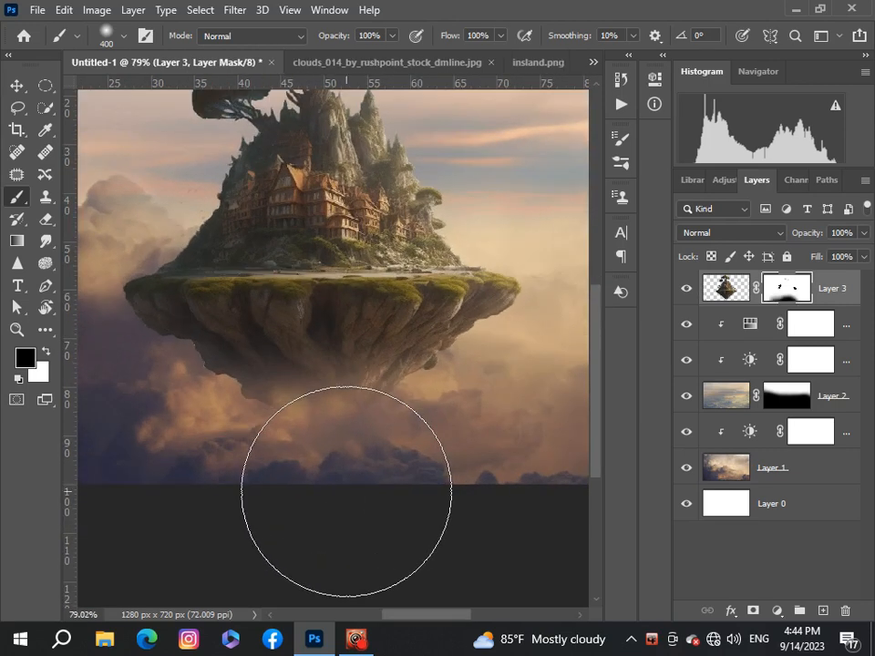
key(bracketleft)
key(bracketleft)
key(bracketleft)
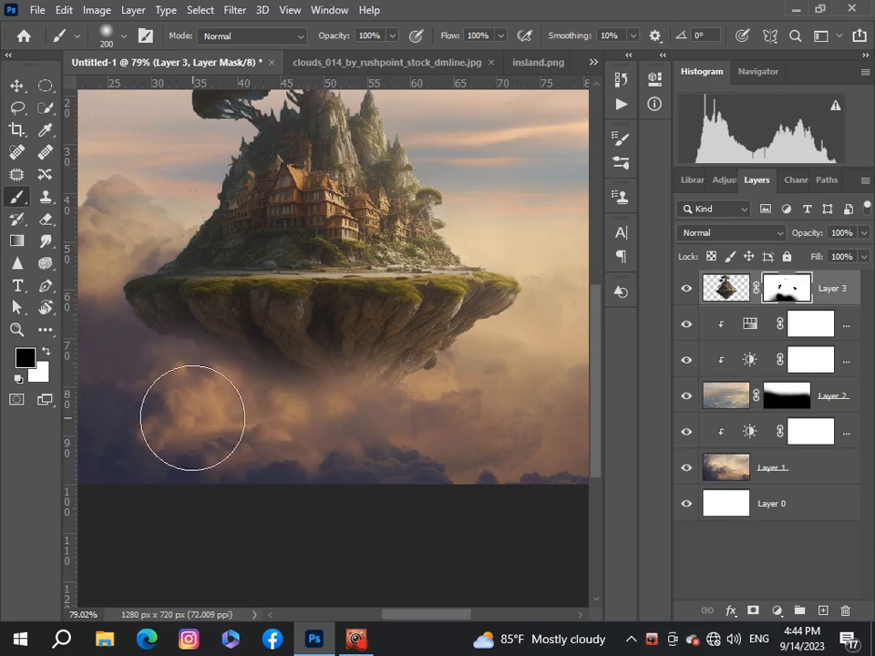
scroll(306, 475, down, 3)
scroll(310, 476, down, 2)
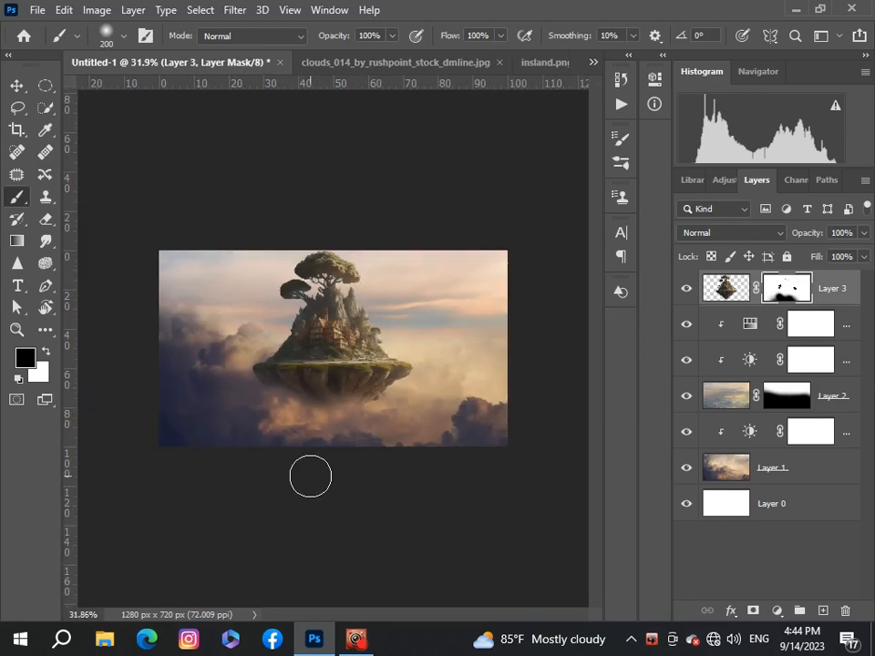
scroll(310, 476, down, 1)
scroll(310, 476, up, 3)
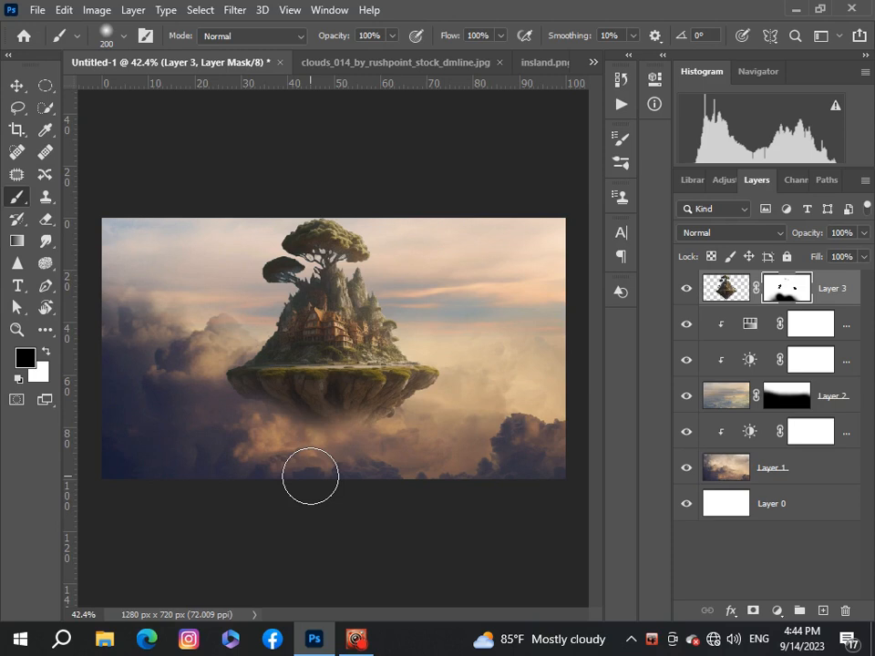
scroll(310, 476, up, 1)
scroll(313, 476, down, 2)
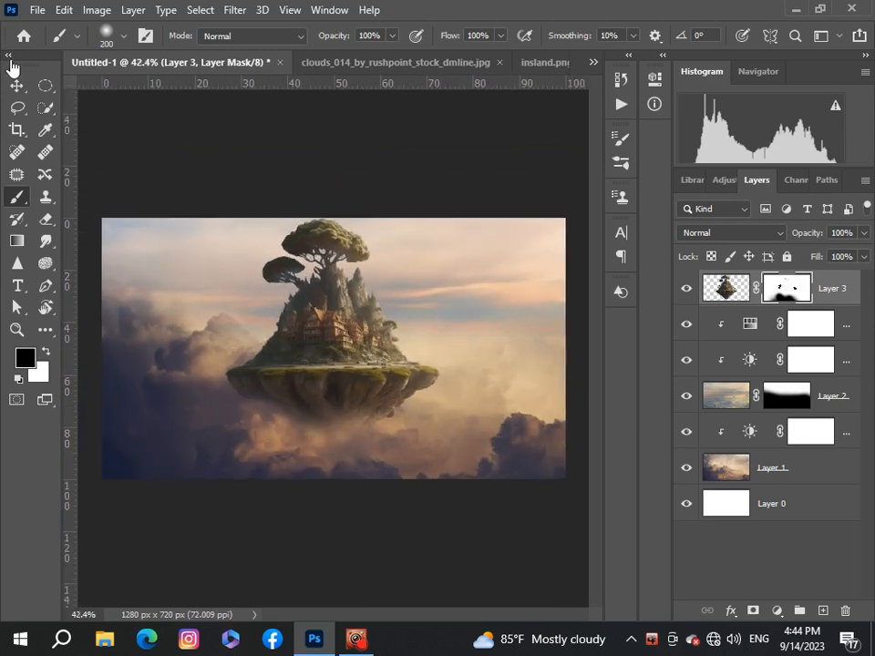
Step: Add a Brightness/Contrast adjustment clipped to Layer 3 with brightness -31 and contrast 13
click(14, 87)
scroll(238, 273, down, 1)
scroll(239, 274, up, 1)
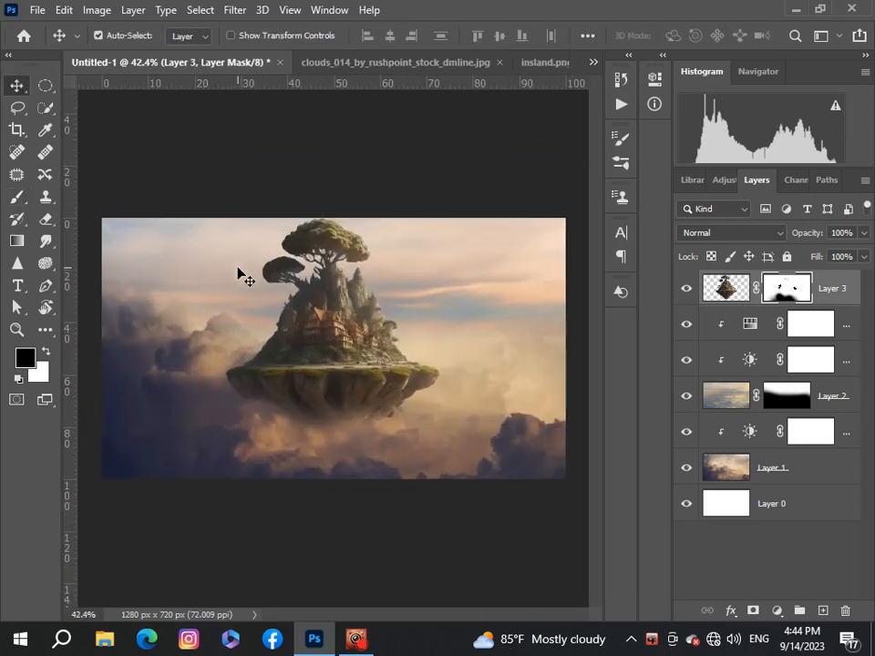
click(727, 288)
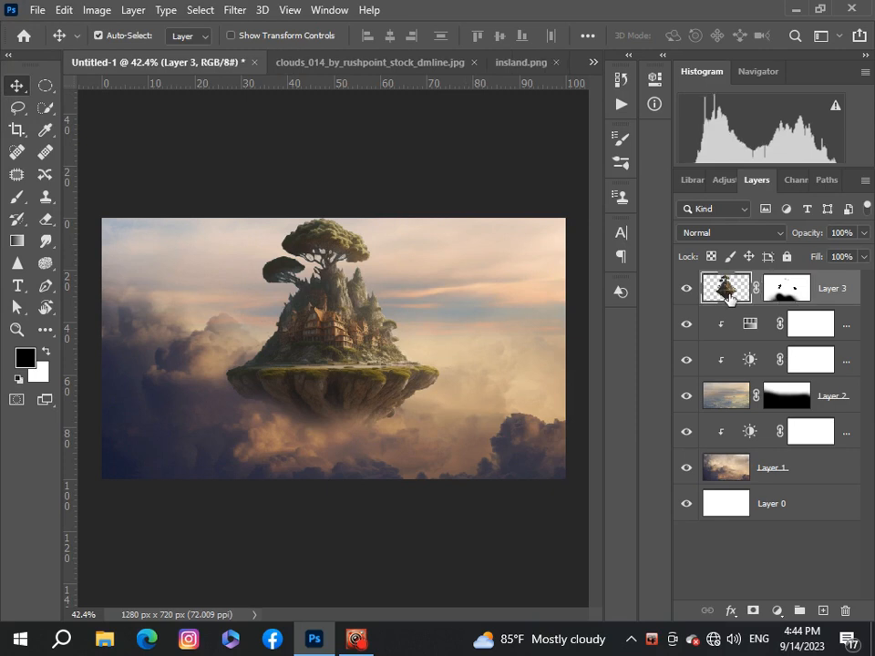
click(776, 611)
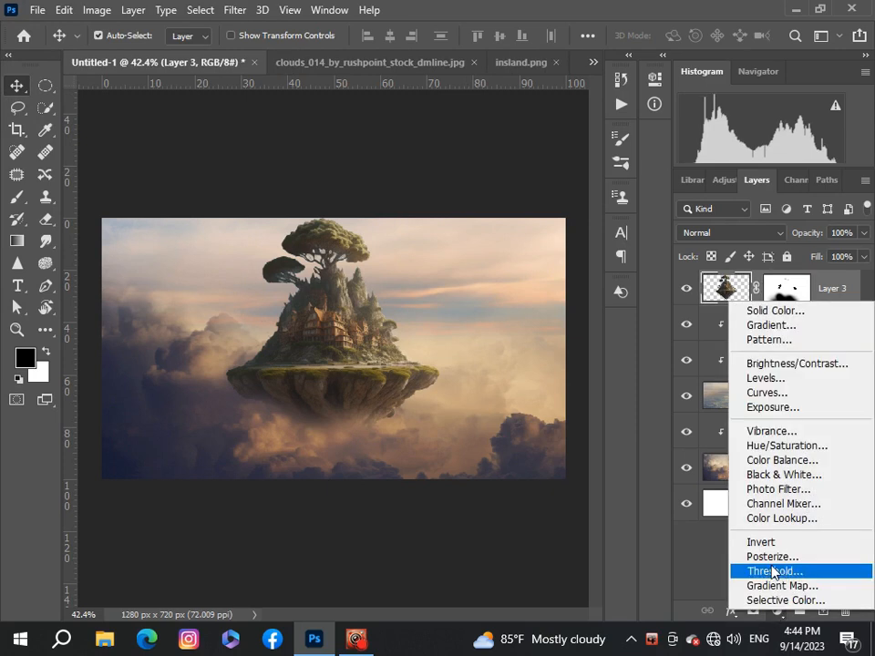
click(771, 364)
click(507, 379)
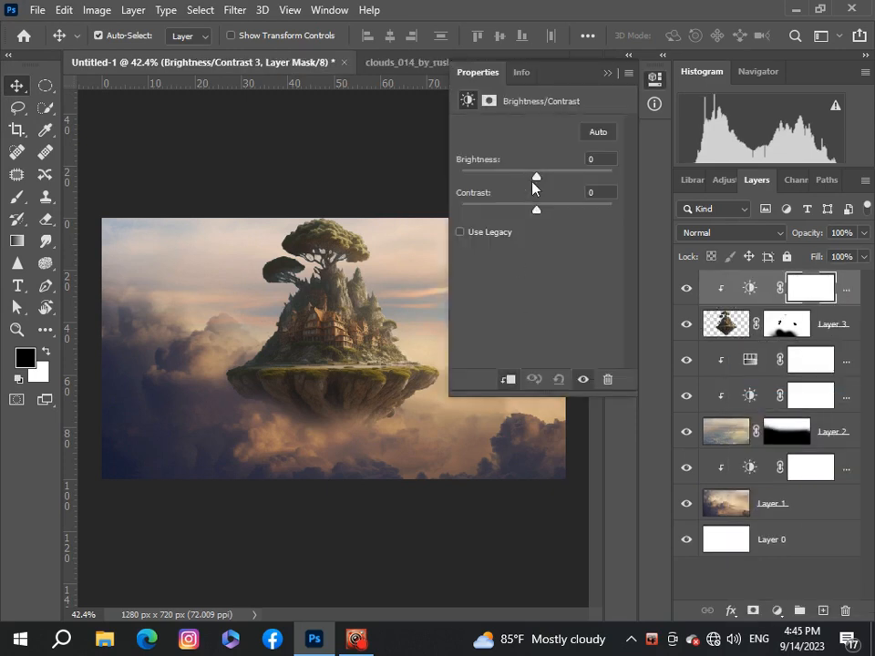
drag(532, 181, 546, 213)
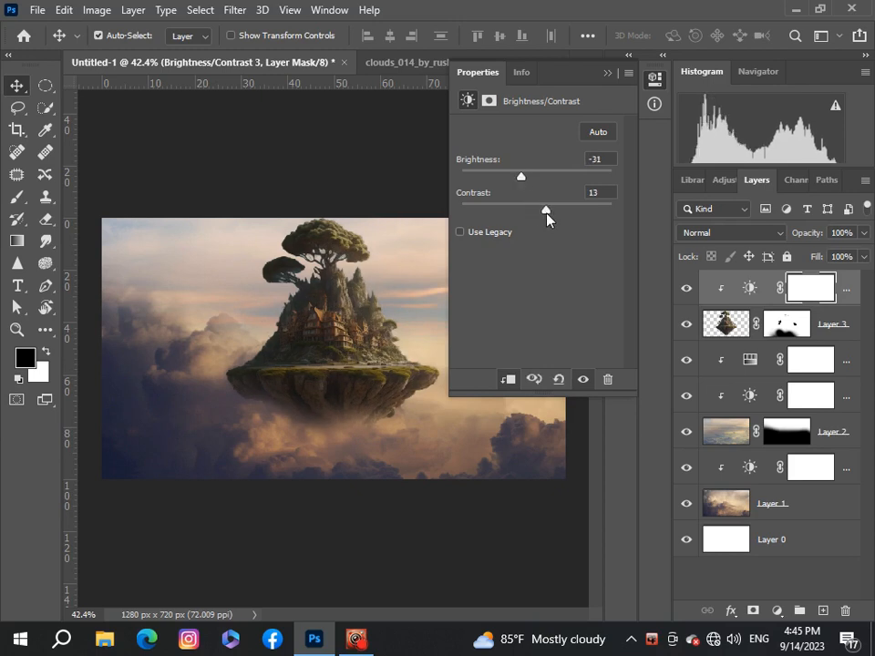
click(607, 72)
Step: Add a Hue/Saturation adjustment clipped to Layer 3 with hue +8, saturation +10 and lightness +1
scroll(411, 356, down, 3)
scroll(410, 352, up, 4)
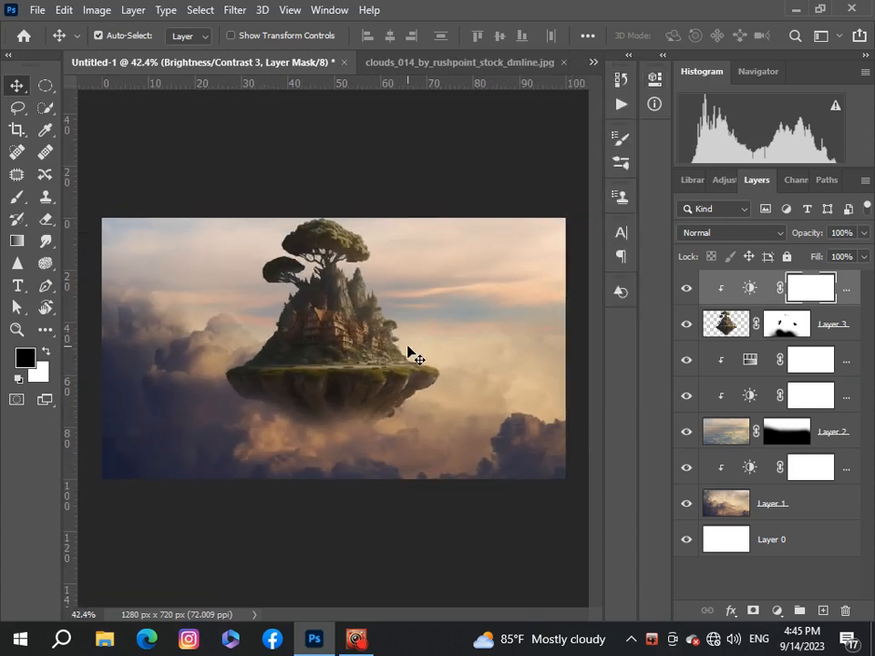
click(777, 611)
click(735, 445)
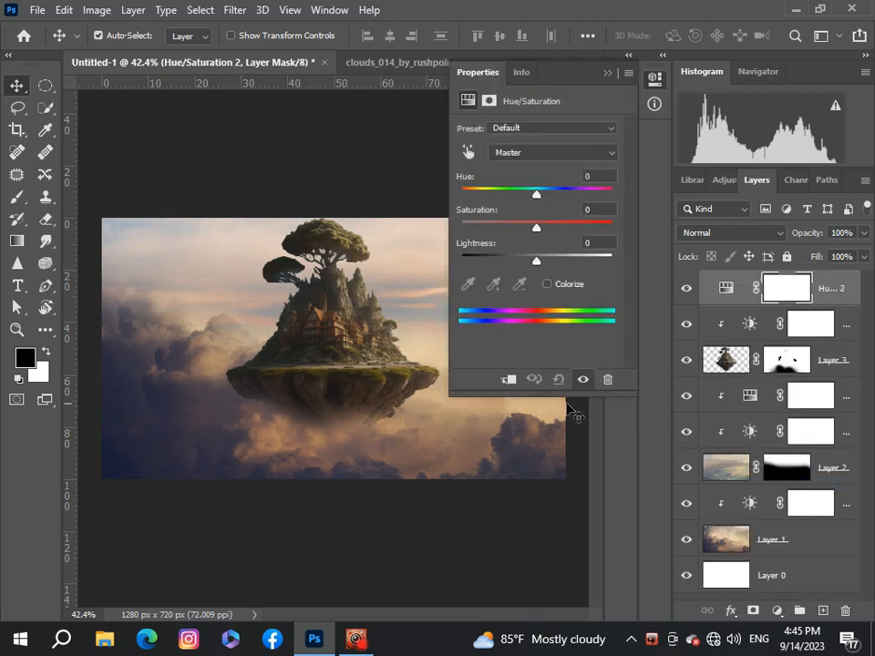
click(508, 379)
drag(537, 195, 543, 195)
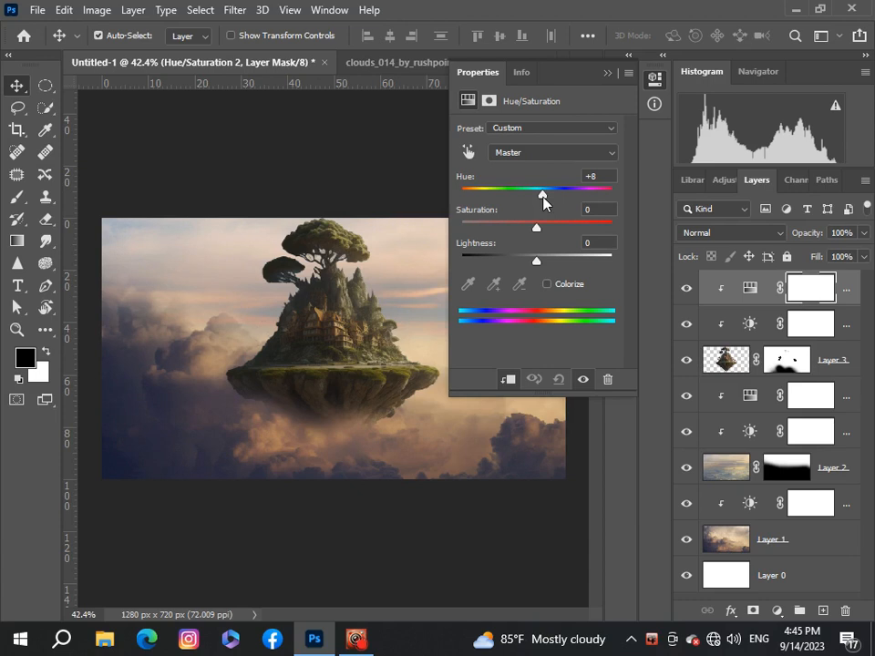
drag(538, 229, 539, 265)
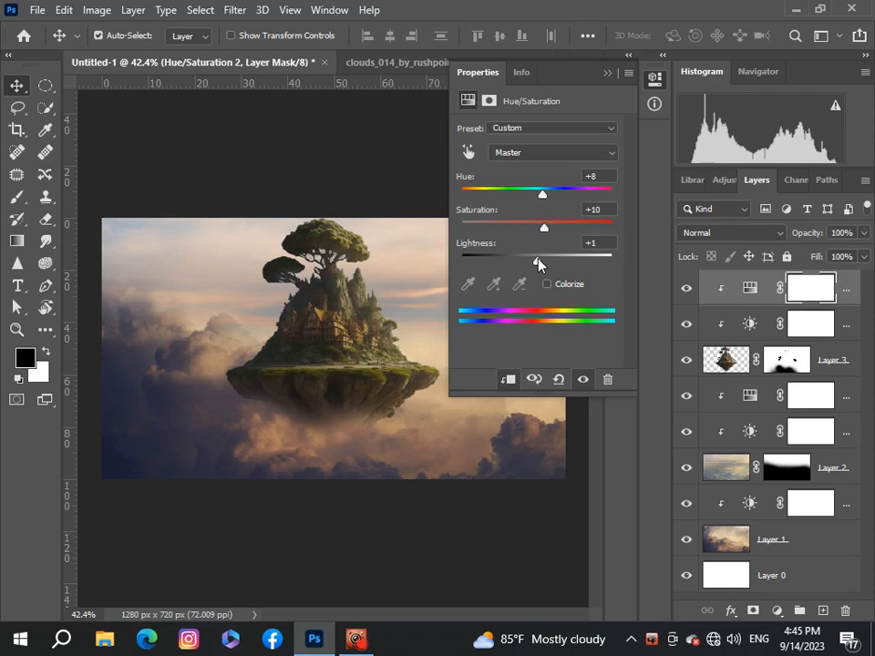
click(606, 73)
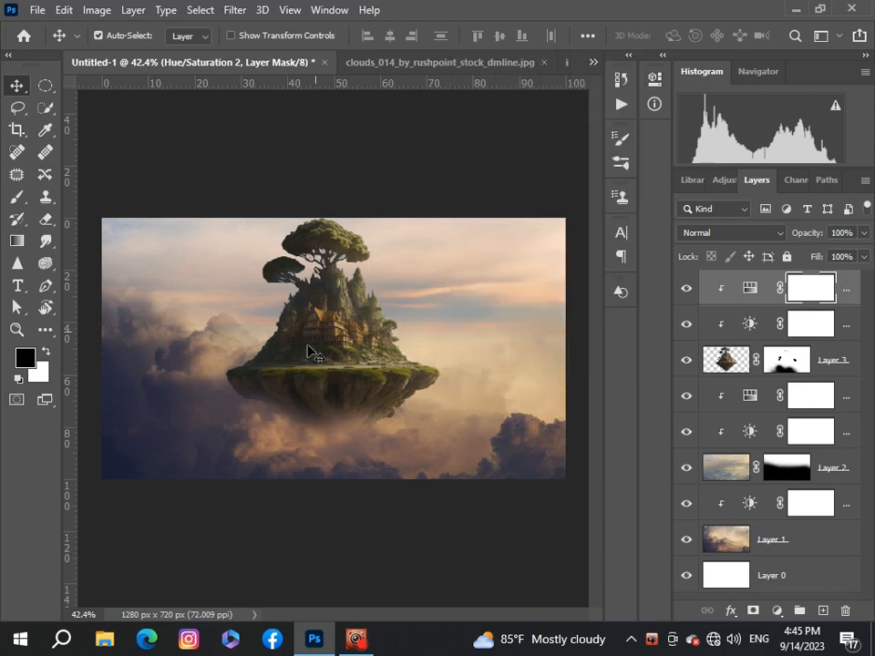
scroll(290, 405, down, 3)
scroll(291, 405, up, 4)
scroll(291, 405, down, 2)
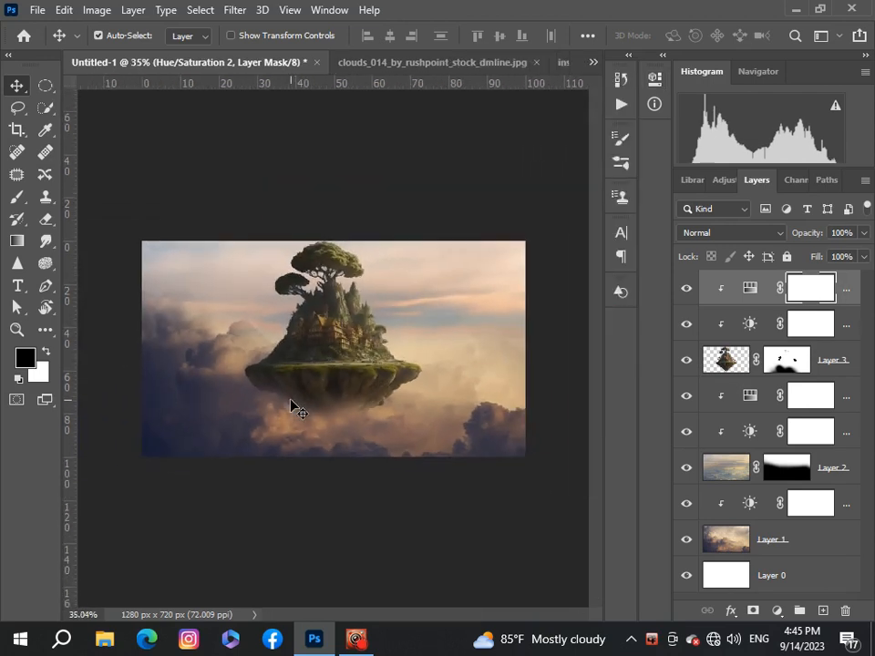
scroll(291, 405, up, 1)
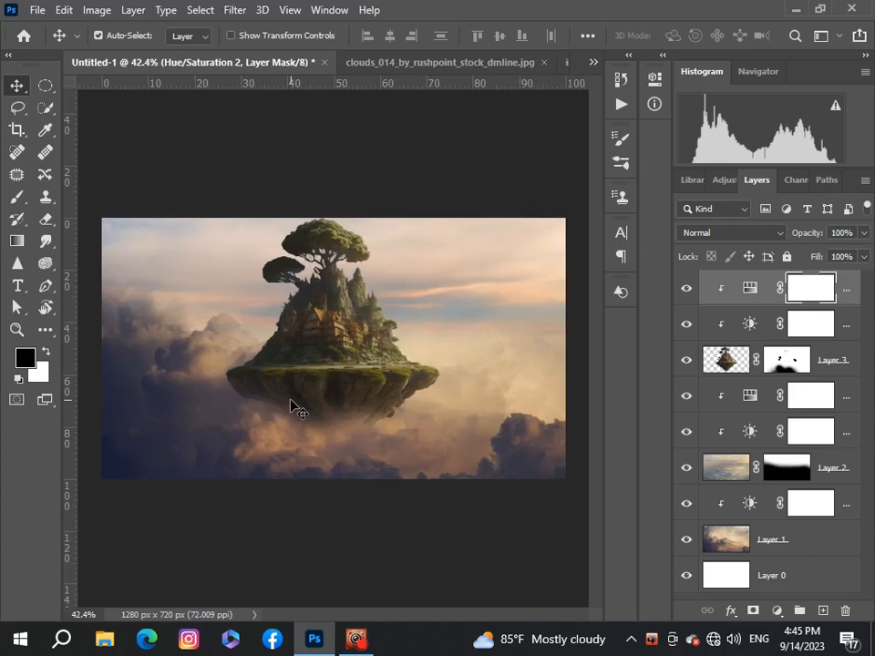
scroll(291, 401, up, 1)
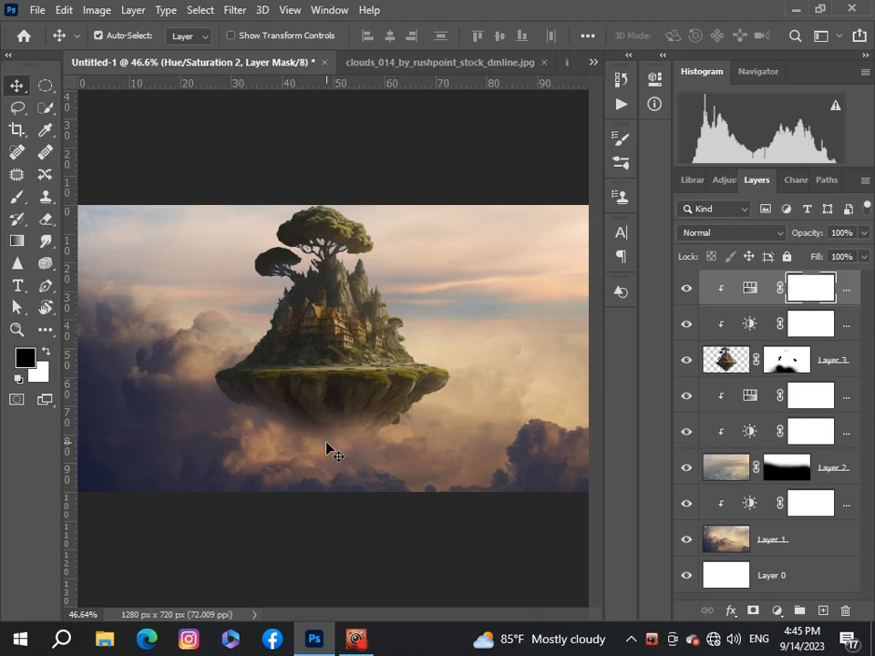
scroll(328, 447, up, 1)
scroll(329, 447, down, 2)
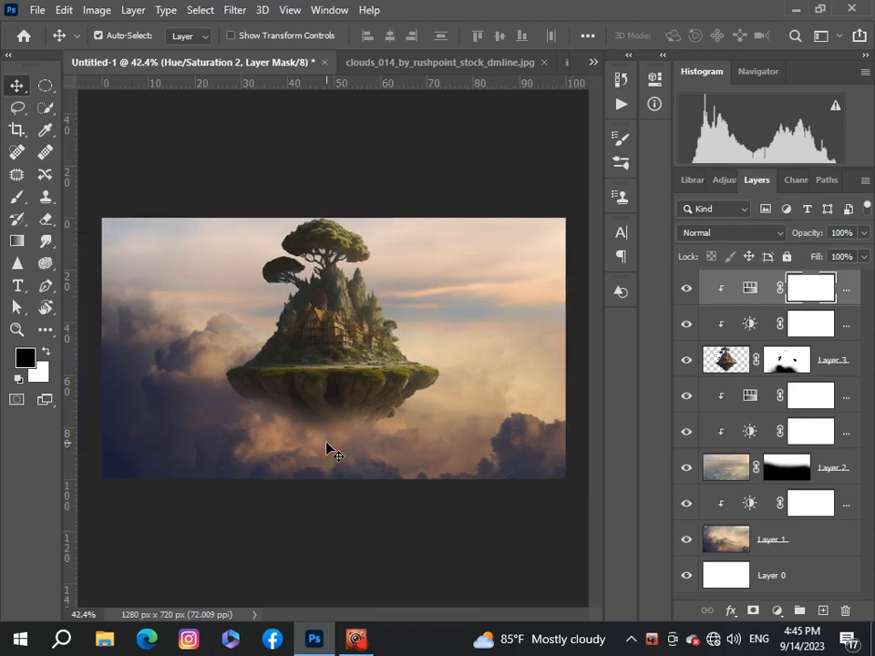
Step: Add a second Brightness/Contrast adjustment clipped to the island layer and fine-tune its contrast and brightness
click(780, 610)
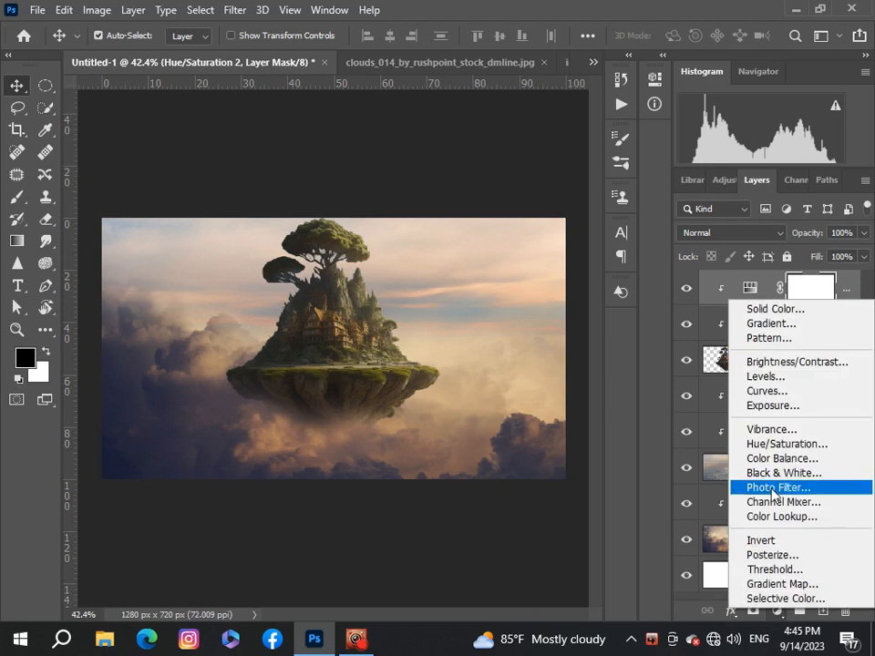
click(766, 362)
click(509, 381)
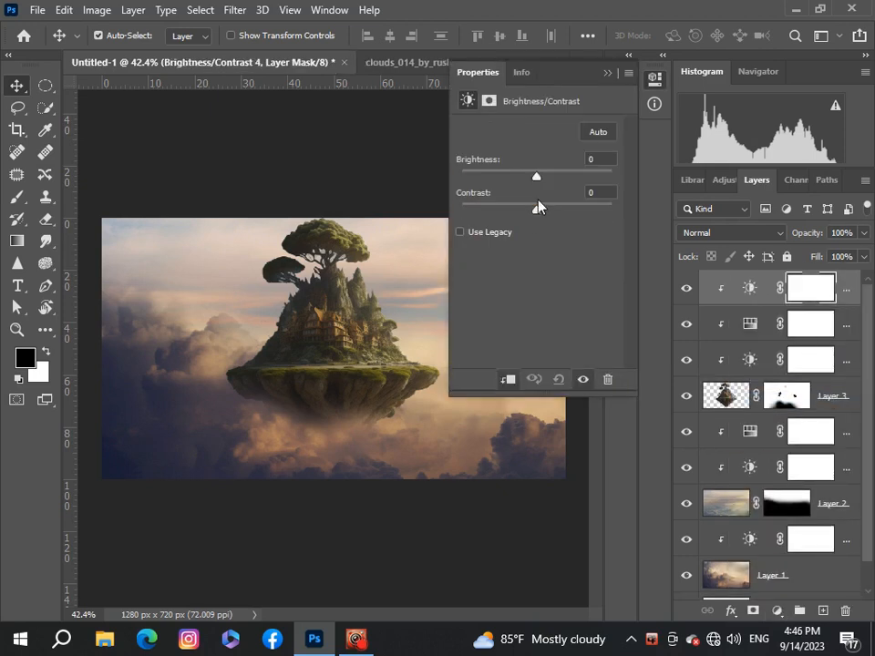
drag(538, 207, 541, 183)
click(607, 73)
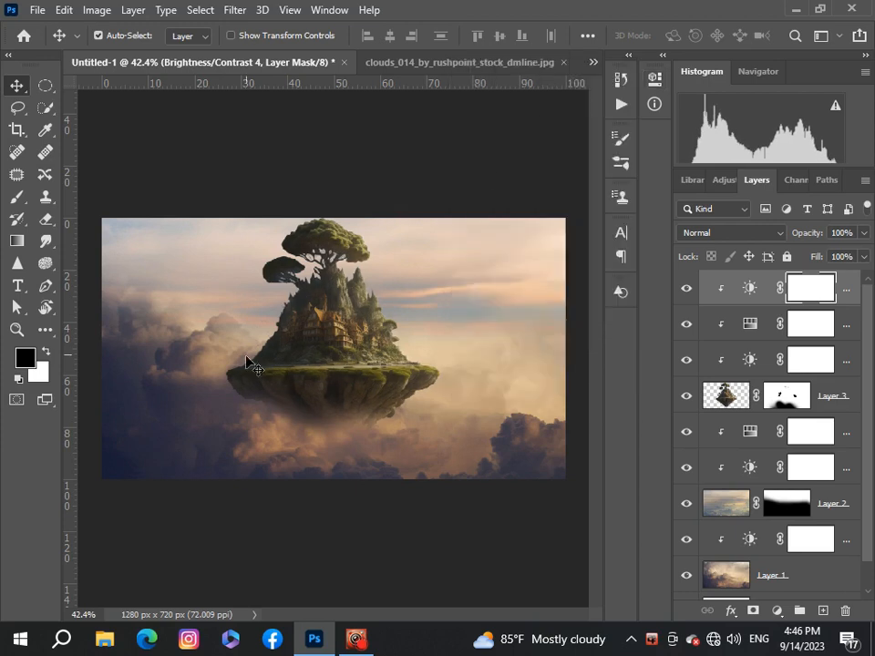
Step: Copy the airship from ophelia_by_coolzero2a_dc38gwd.png and paste it into Untitled-1 as a new layer on top
scroll(260, 424, down, 2)
scroll(260, 424, up, 5)
scroll(260, 424, down, 3)
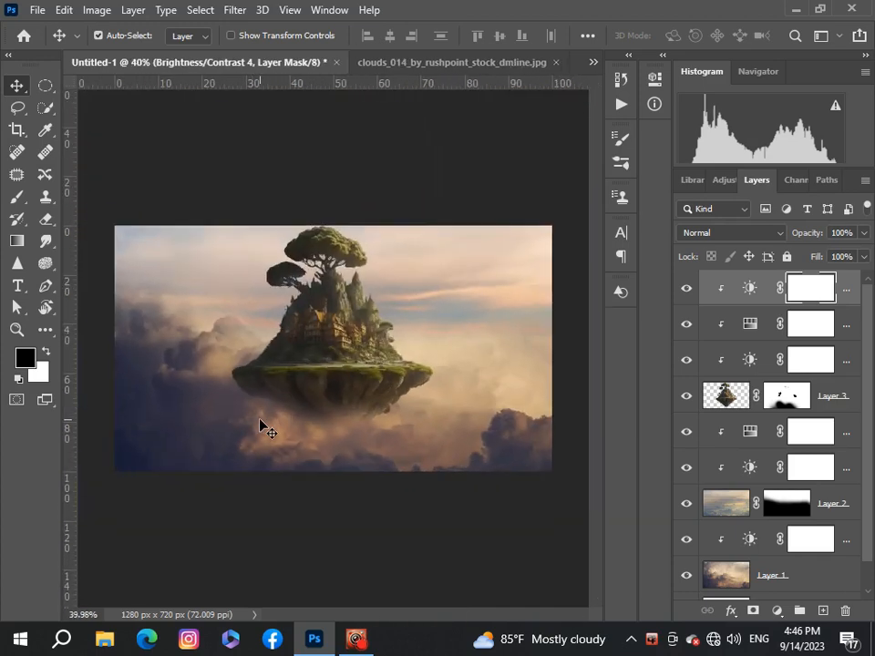
scroll(260, 424, up, 1)
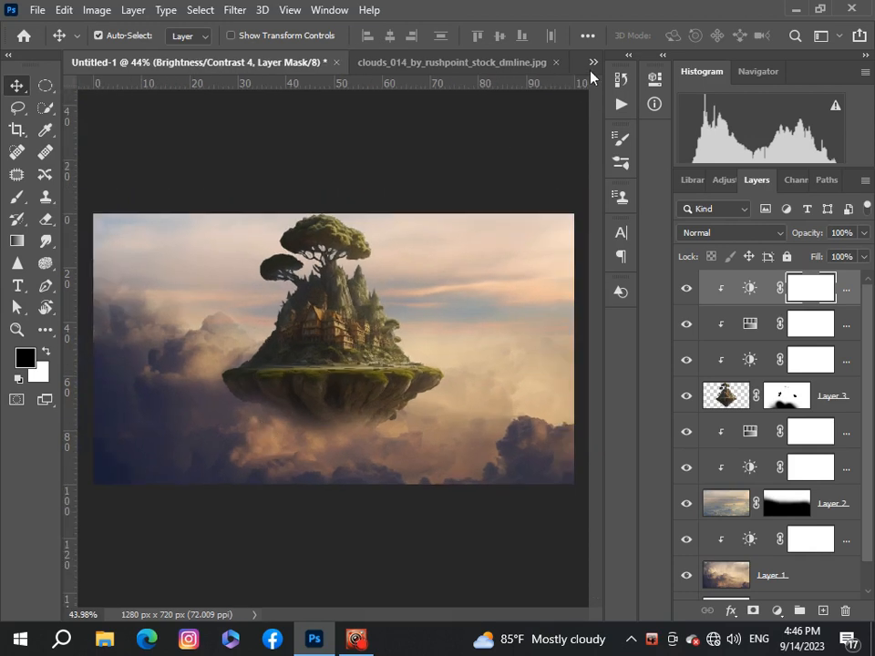
click(591, 64)
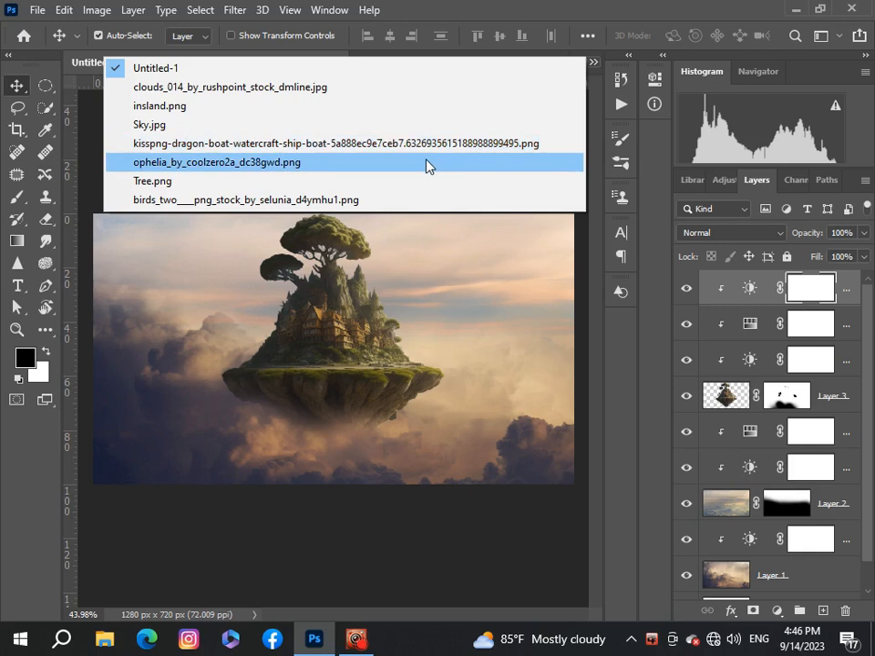
click(428, 163)
drag(333, 315, 337, 319)
key(ctrl)
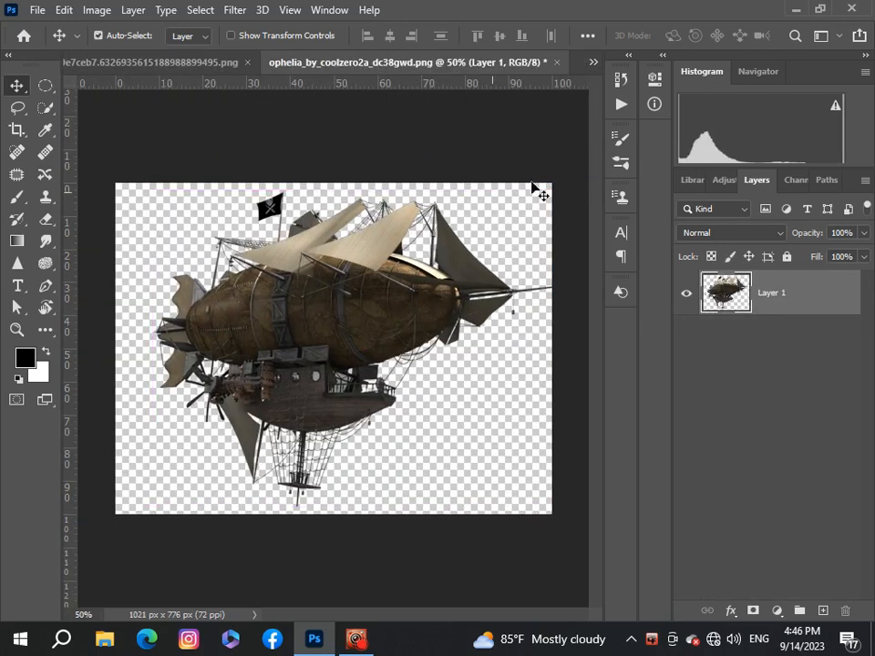
click(593, 64)
click(518, 70)
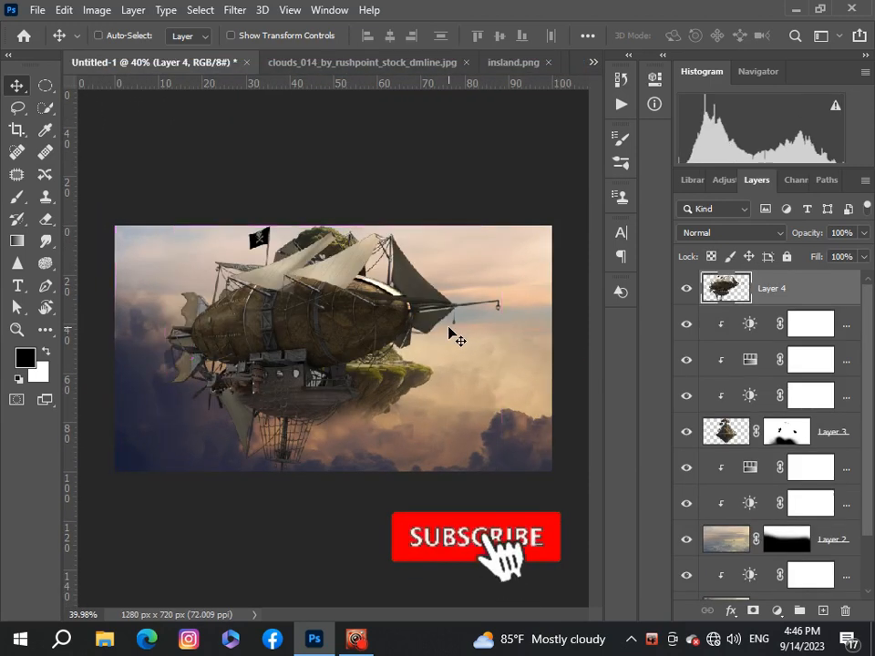
Step: Scale the airship on Layer 4 down to about 34% and move it into the sky on the right of the island
key(ctrl+t)
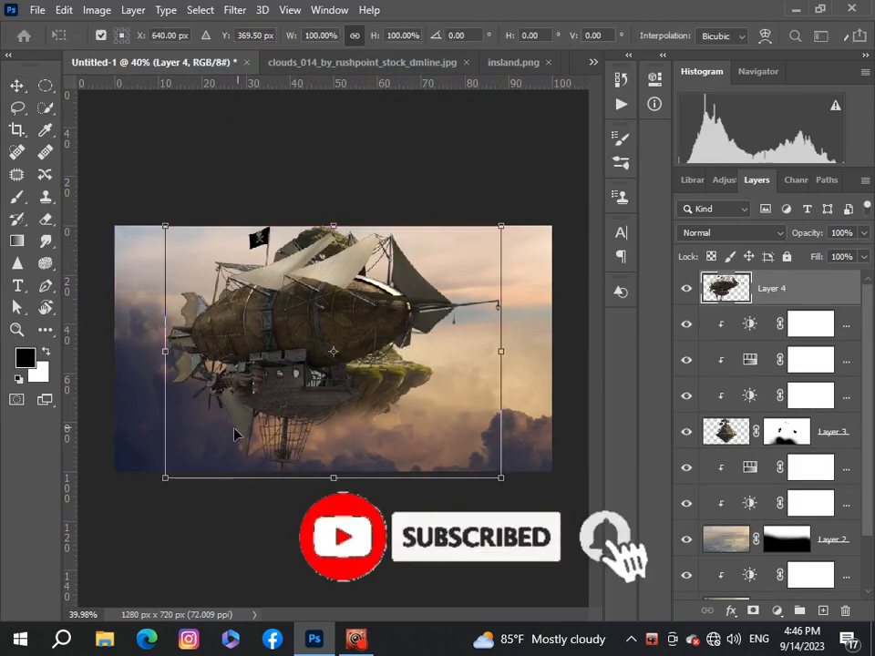
drag(165, 477, 393, 324)
drag(475, 300, 500, 301)
Step: Try flipping the airship horizontally, and flip it back to its original direction
right_click(498, 300)
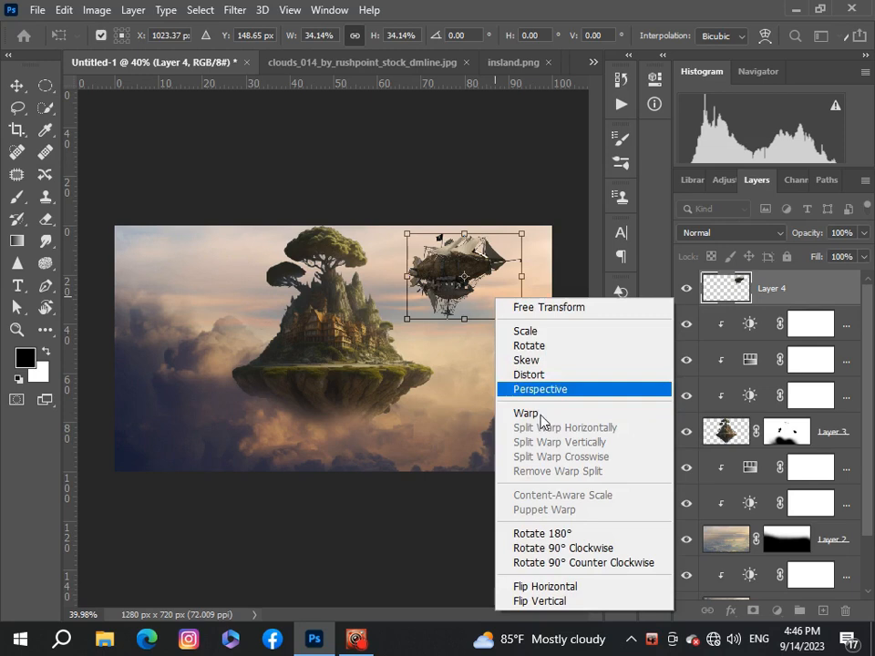
click(548, 587)
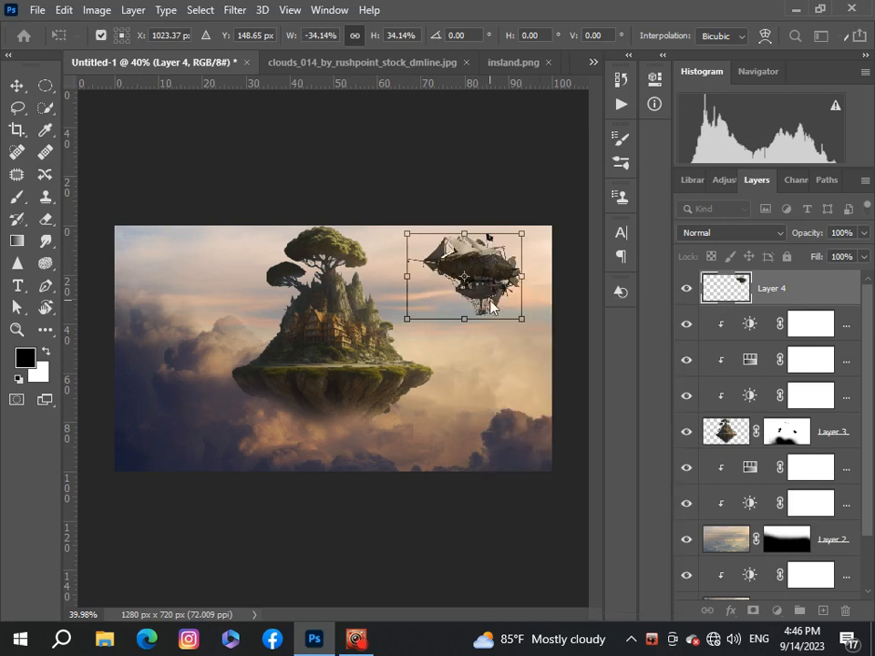
right_click(491, 304)
click(551, 587)
Step: Reduce the airship to about 32.5%, place it slightly closer to the canvas's upper-right corner and apply the transform
mouse_move(488, 299)
mouse_down()
mouse_move(521, 314)
mouse_move(501, 286)
mouse_up()
scroll(520, 313, up, 2)
scroll(511, 289, down, 2)
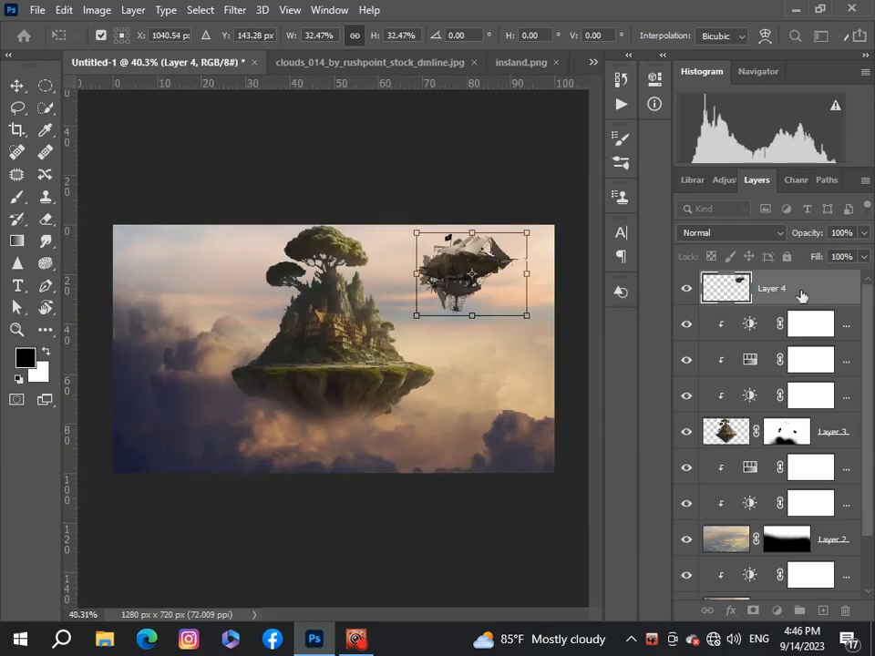
key(Return)
scroll(434, 346, down, 1)
scroll(436, 356, up, 1)
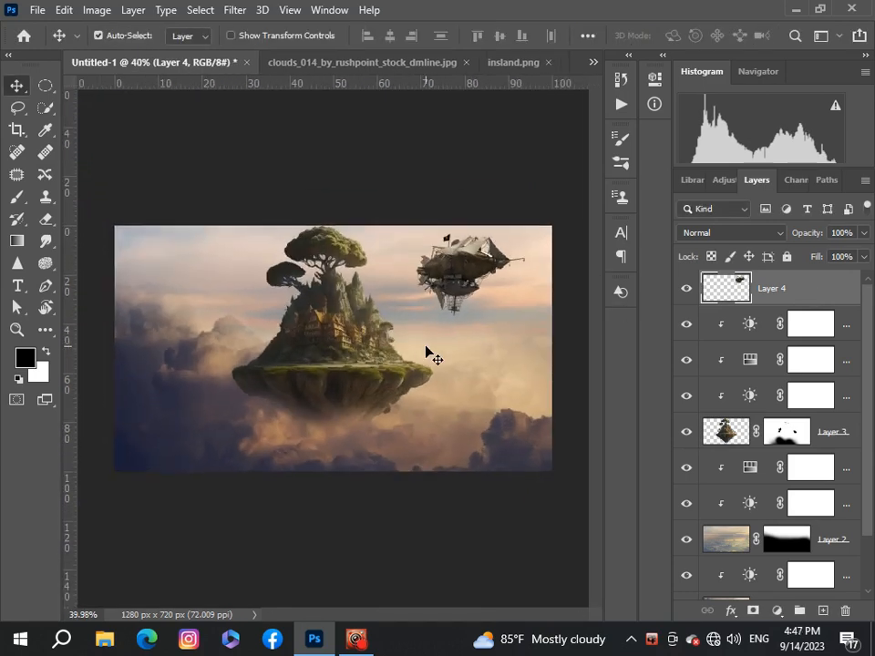
Step: Add a Brightness/Contrast adjustment clipped to the airship layer with brightness 19 and contrast 15
click(777, 610)
click(735, 367)
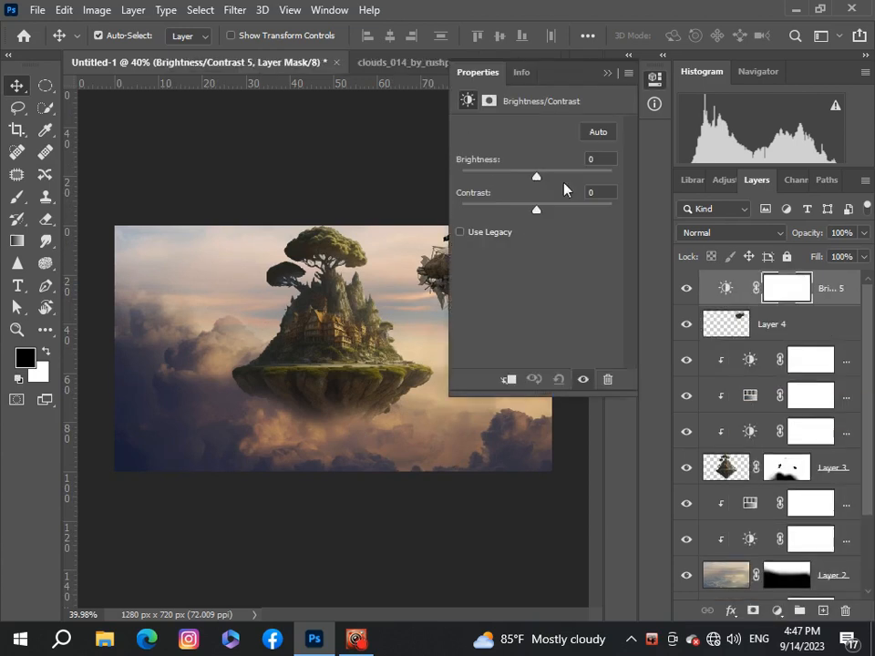
drag(556, 80, 680, 117)
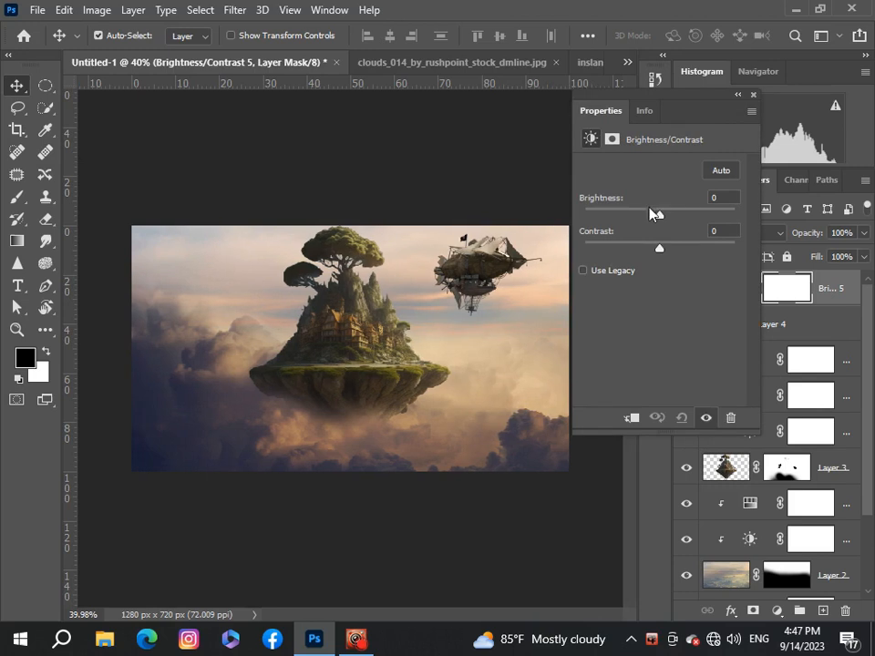
drag(661, 216, 667, 255)
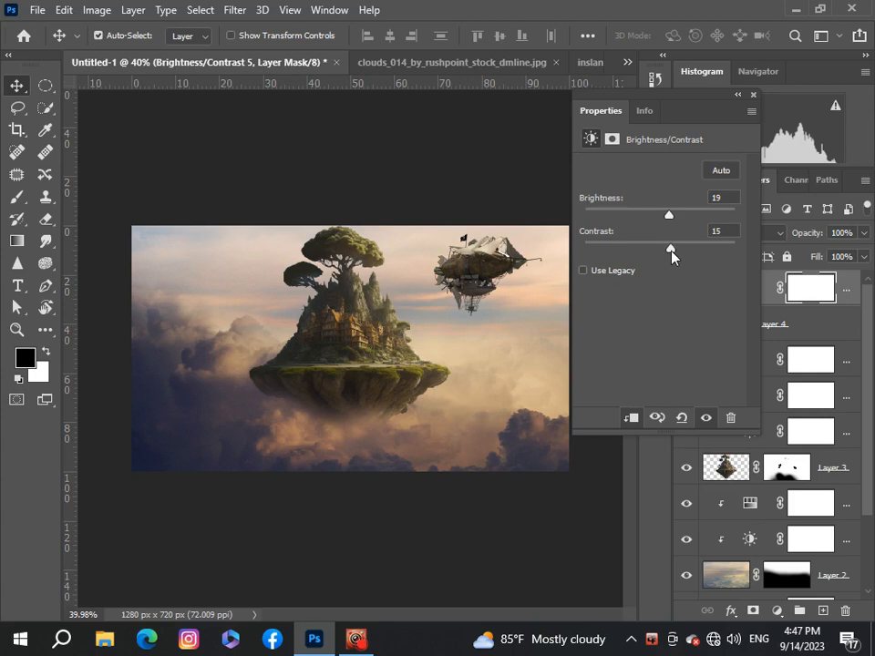
click(754, 95)
scroll(352, 372, down, 3)
scroll(351, 372, up, 4)
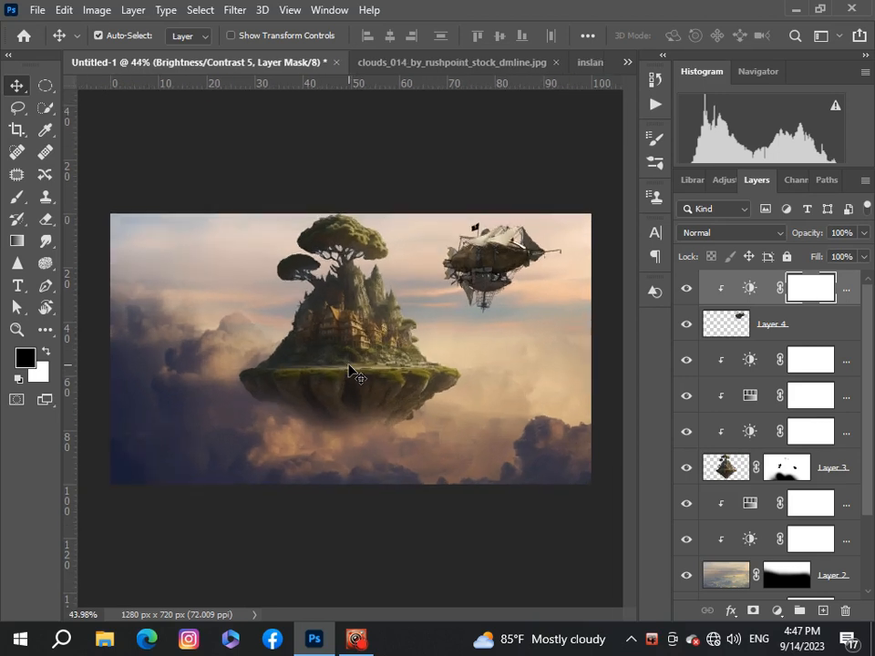
scroll(349, 367, down, 4)
scroll(348, 370, up, 1)
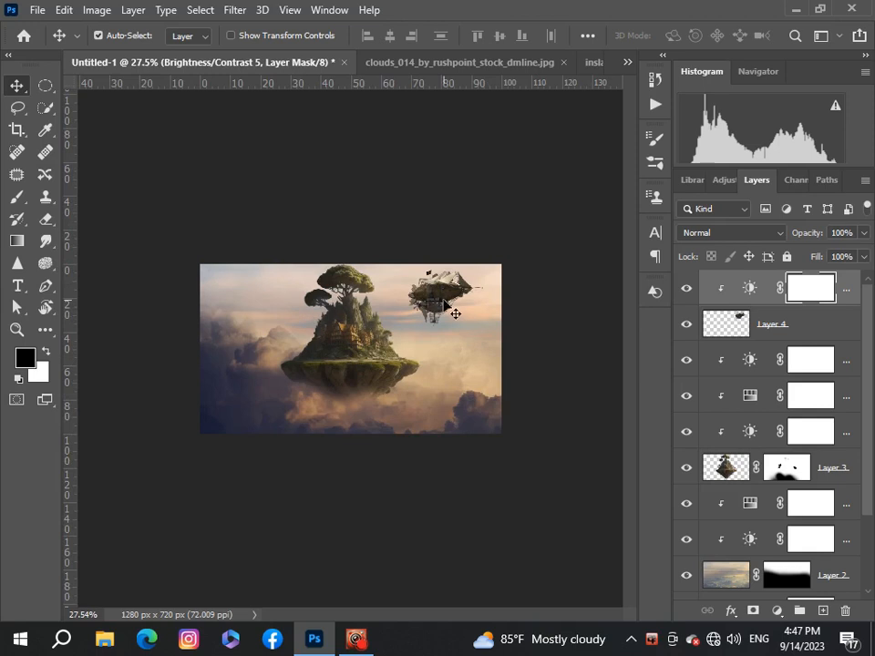
Step: Reposition the airship in the sky, trying it lower beside the island before placing it near the canvas's upper edge
drag(451, 310, 487, 321)
scroll(261, 301, up, 1)
scroll(262, 301, up, 1)
scroll(492, 349, down, 2)
scroll(458, 330, down, 2)
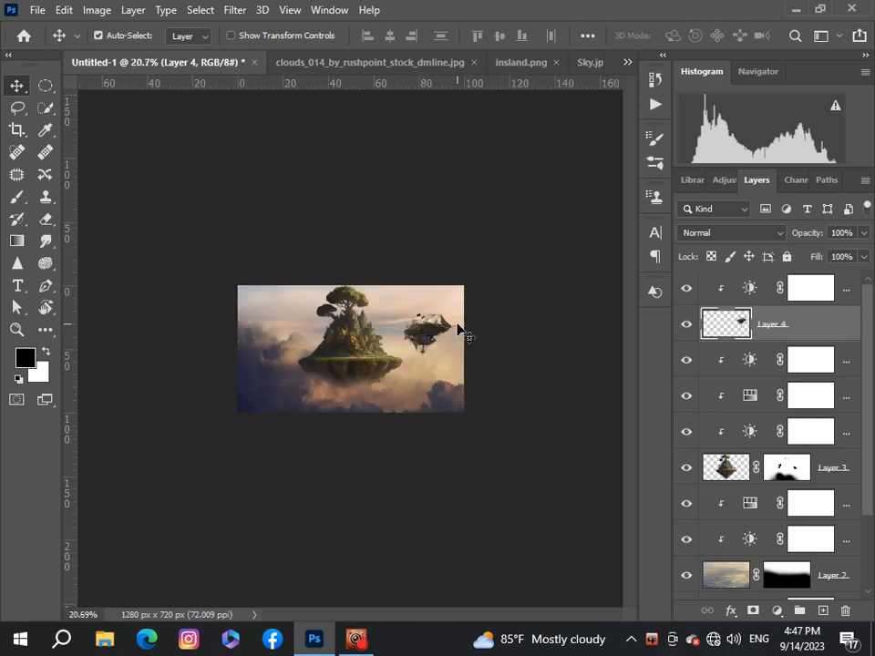
scroll(459, 330, up, 2)
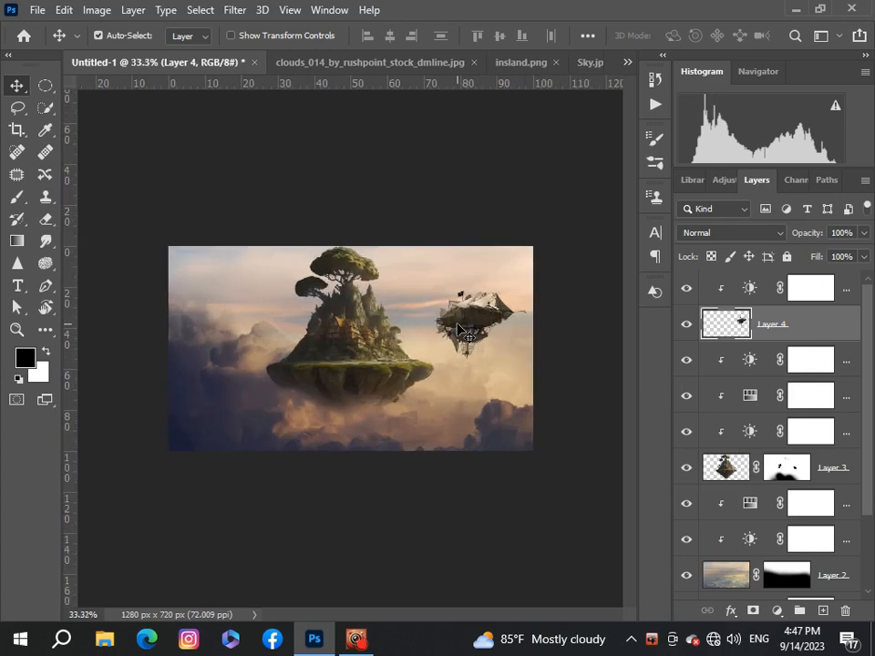
scroll(459, 330, up, 1)
drag(459, 326, 455, 271)
scroll(453, 274, down, 2)
scroll(440, 352, up, 1)
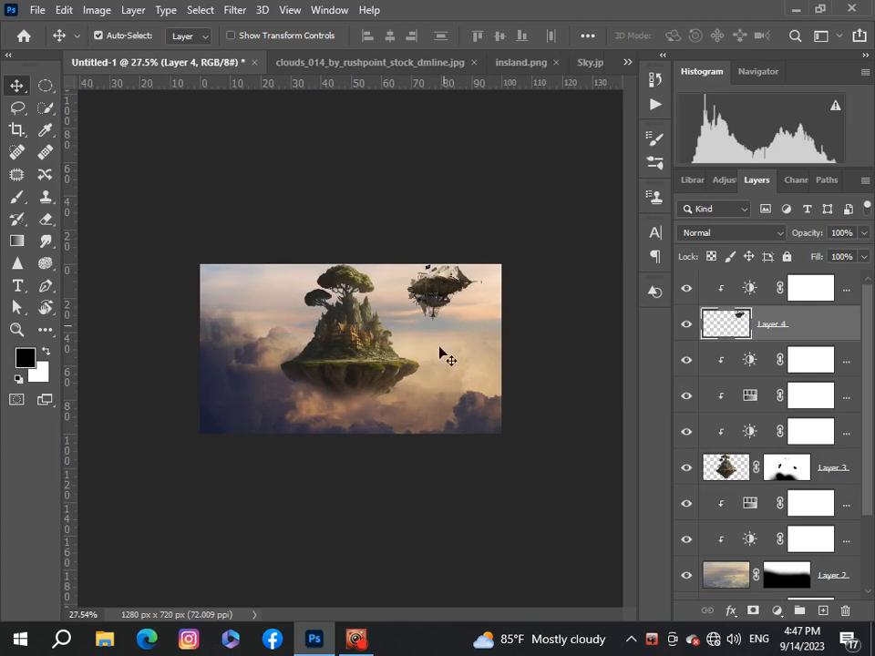
scroll(422, 465, up, 2)
scroll(422, 465, down, 1)
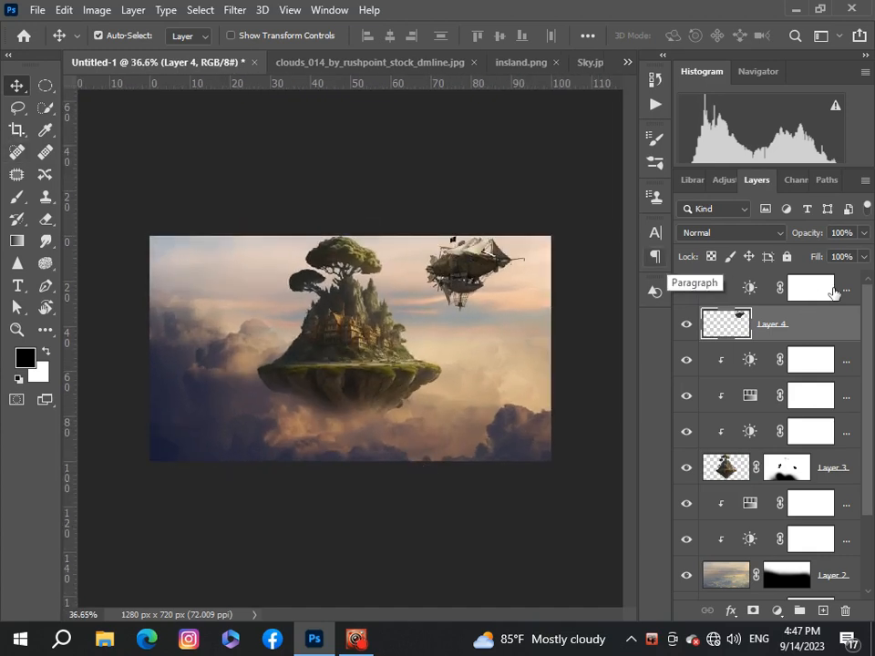
Step: Add a Hue/Saturation adjustment clipped to the airship layer with hue -15 and fine-tune its lightness
click(777, 610)
click(786, 447)
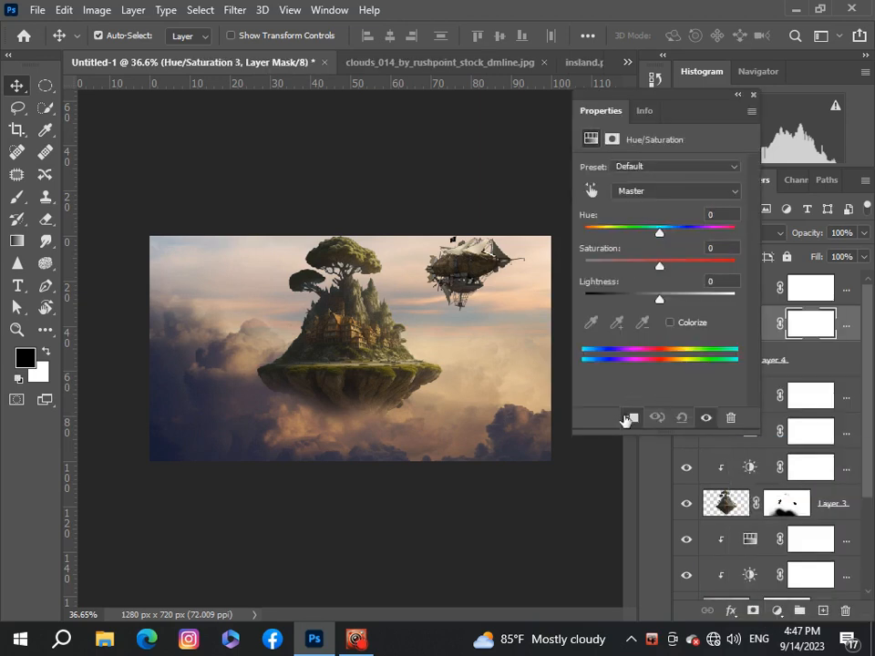
drag(661, 235, 650, 235)
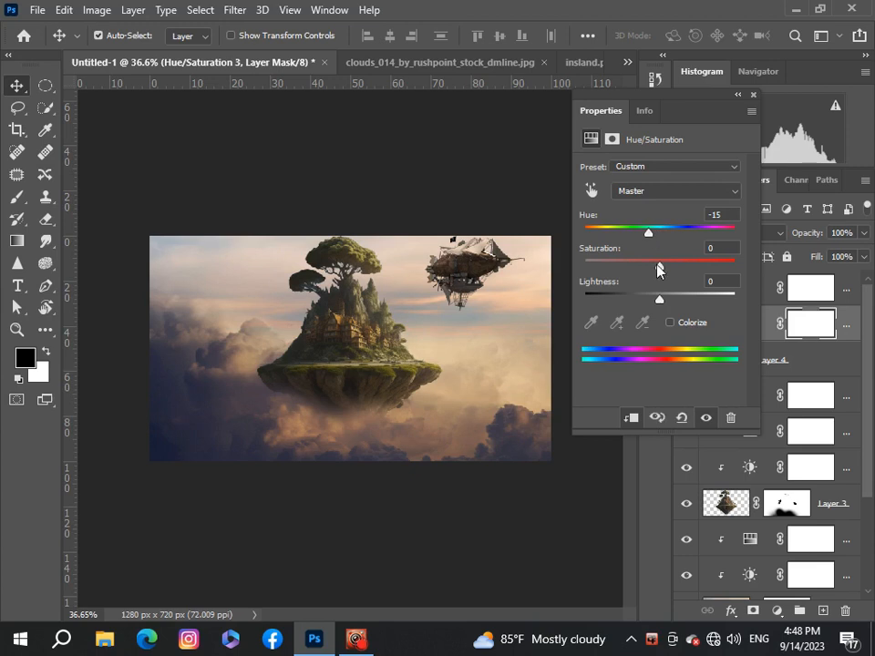
drag(659, 302, 657, 303)
click(753, 96)
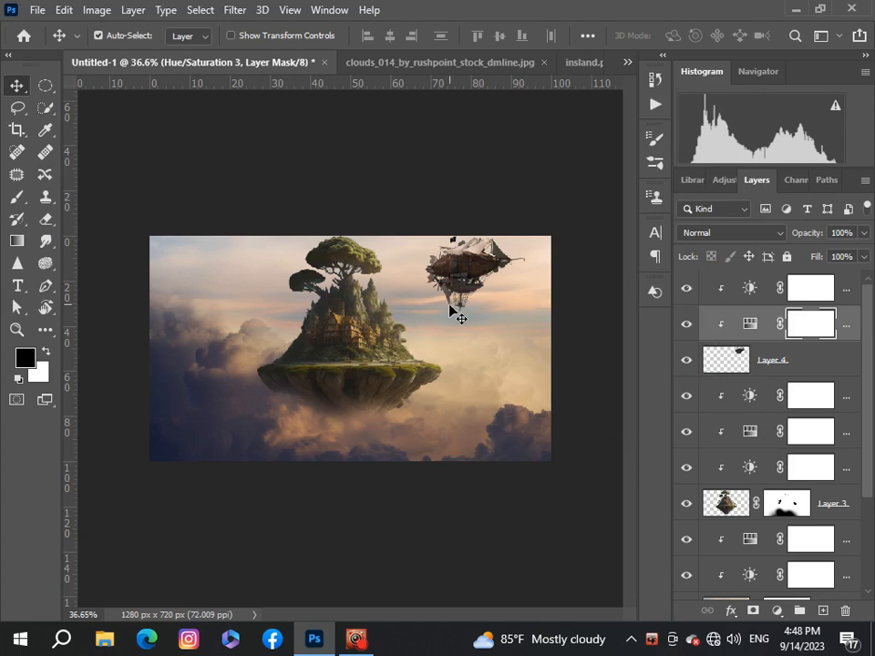
scroll(451, 312, down, 1)
scroll(456, 315, up, 1)
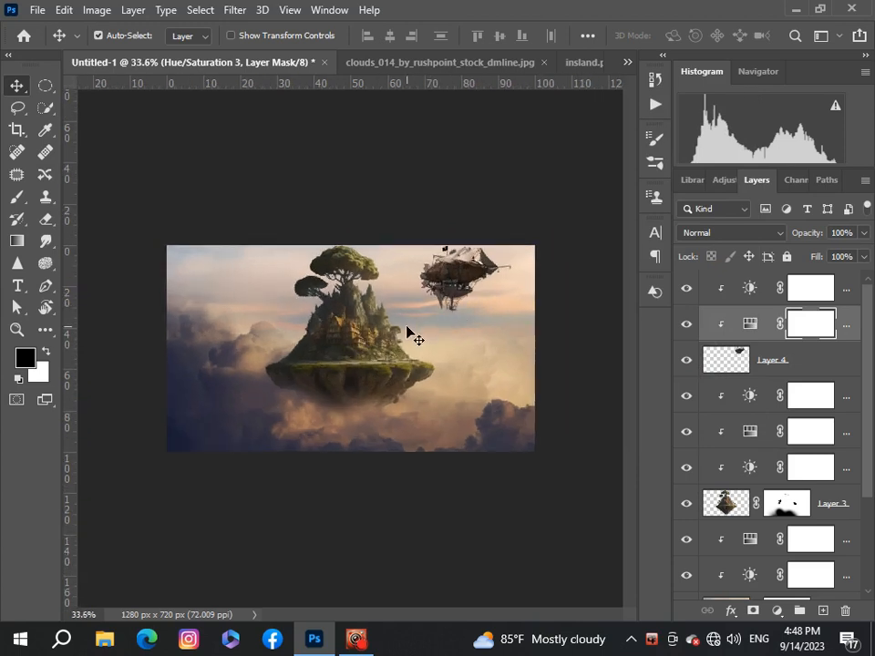
scroll(412, 336, up, 2)
scroll(410, 335, up, 1)
scroll(411, 336, down, 2)
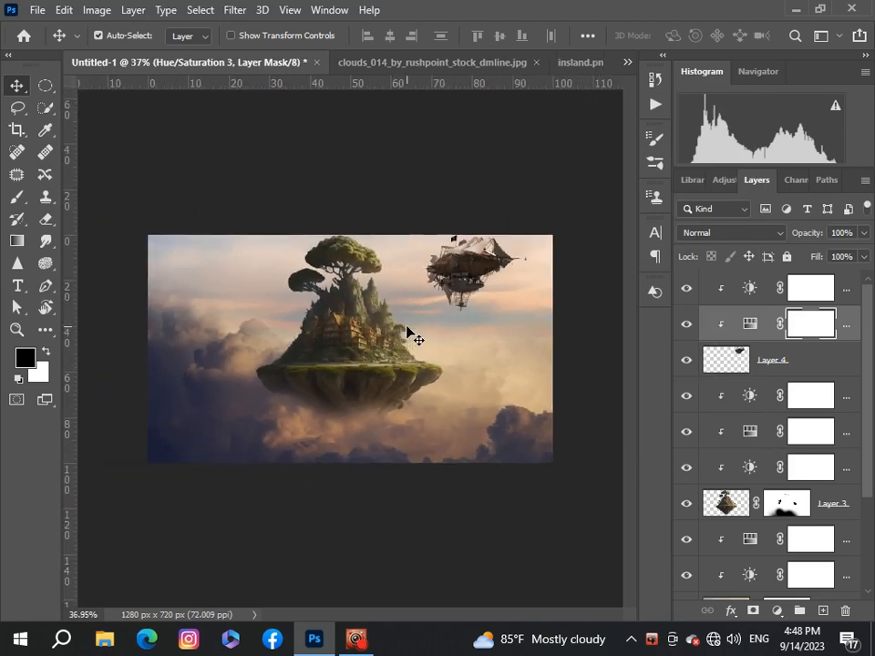
Step: Copy the boat from the kisspng-dragon-boat PNG and paste it into Untitled-1 as a new layer on top
click(628, 64)
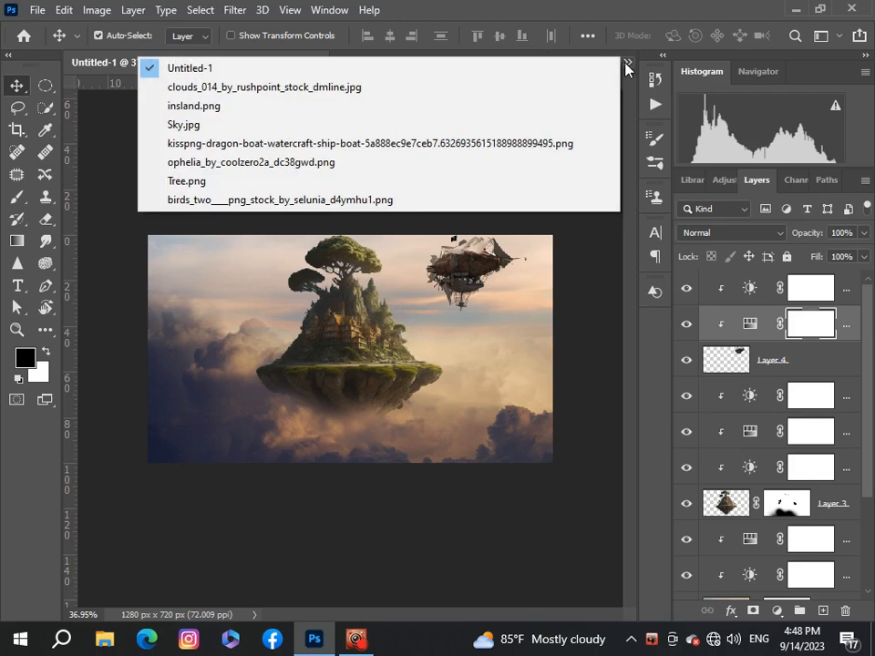
click(450, 144)
mouse_move(372, 413)
mouse_down()
mouse_move(362, 410)
mouse_move(381, 414)
mouse_up()
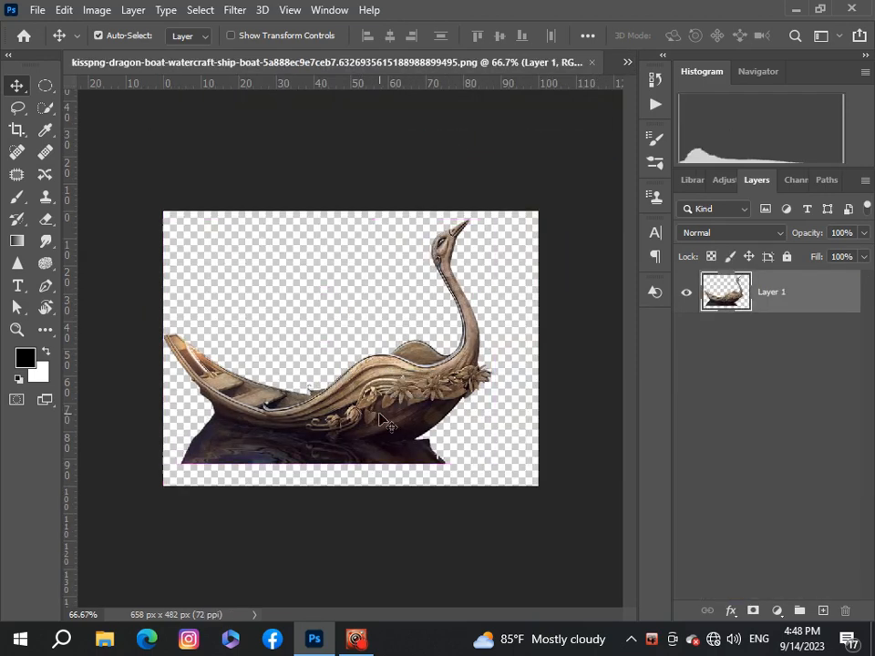
click(99, 34)
click(629, 61)
click(559, 68)
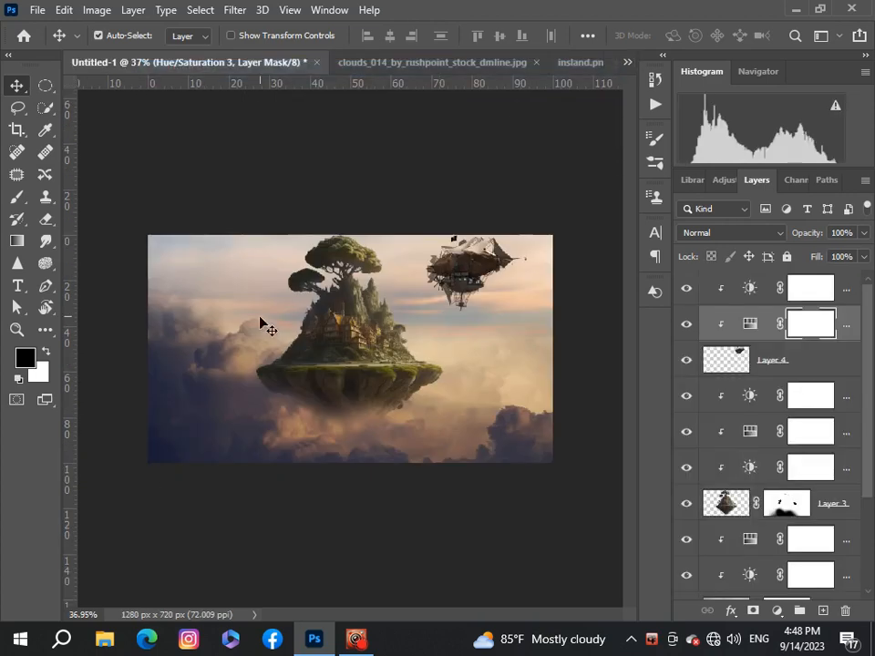
scroll(349, 331, up, 1)
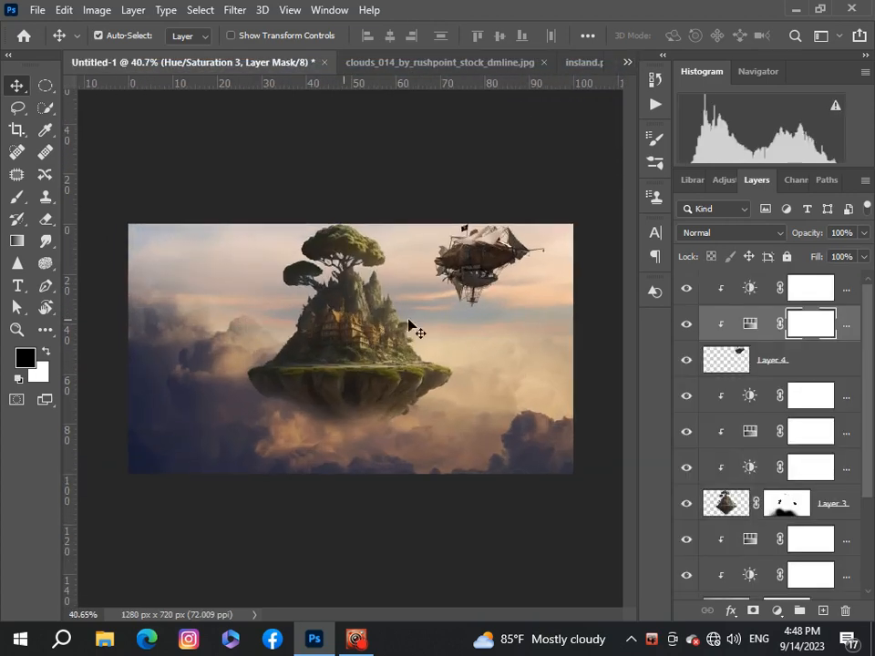
click(852, 288)
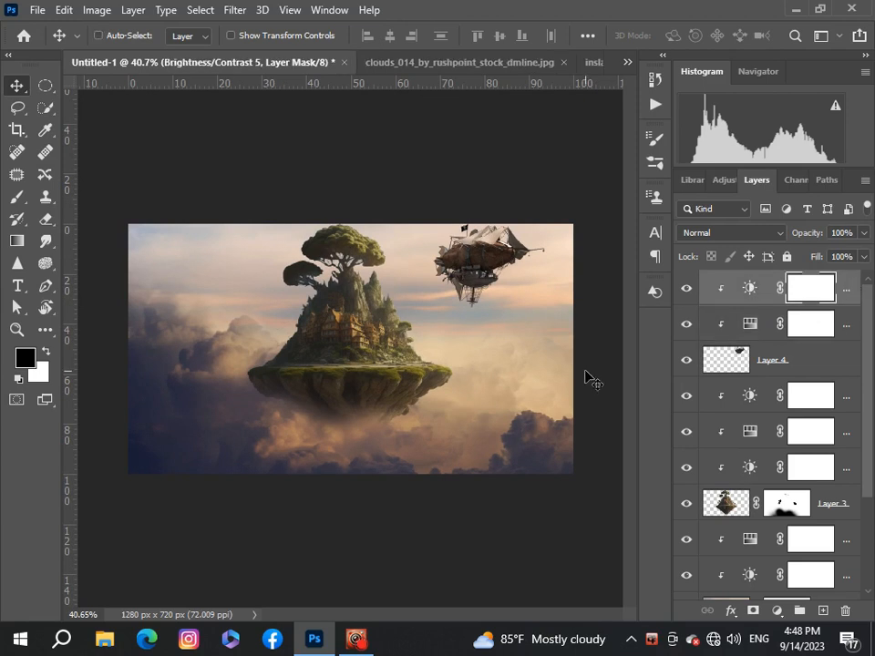
key(ctrl+v)
Step: Scale the boat down to about 80% and move it into the lower-left corner of the canvas
key(ctrl+t)
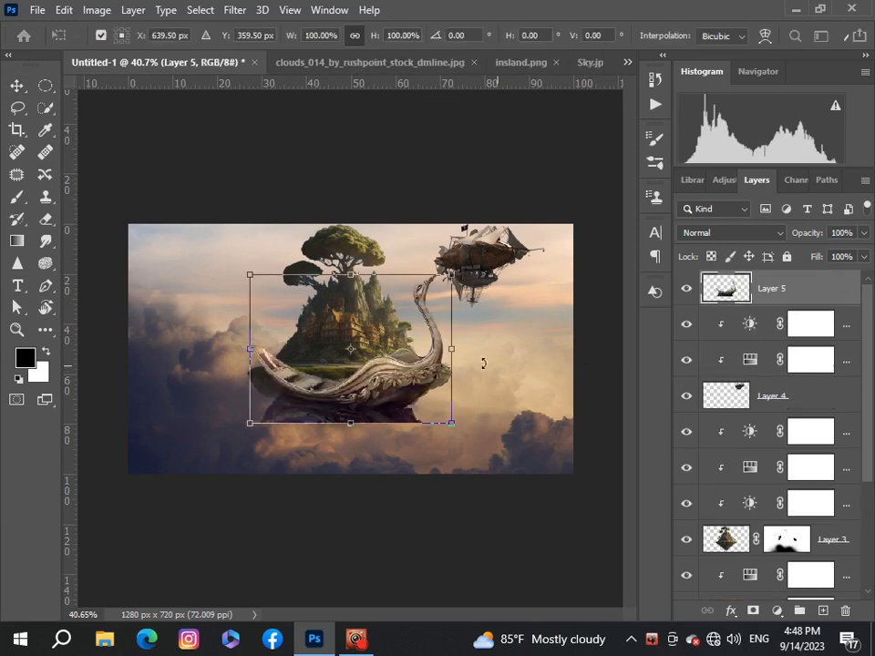
drag(250, 274, 289, 309)
drag(340, 392, 163, 434)
scroll(358, 444, down, 3)
scroll(358, 444, up, 2)
scroll(471, 444, up, 1)
scroll(164, 434, down, 3)
scroll(165, 434, up, 2)
scroll(164, 434, up, 2)
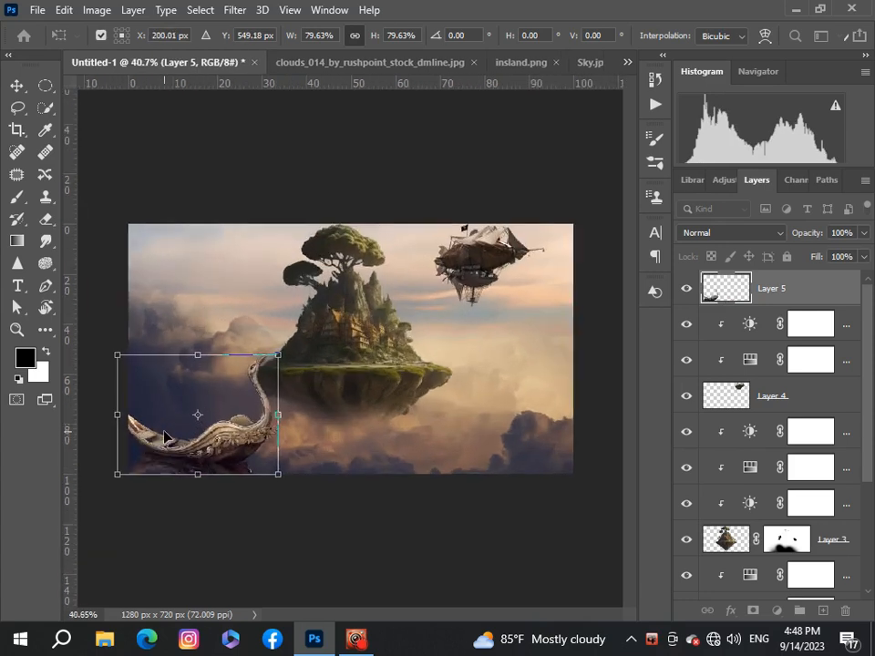
Step: Fine-tune the boat's scale to 80.38%, nudge its position and apply the transform
drag(271, 359, 274, 354)
drag(203, 449, 202, 449)
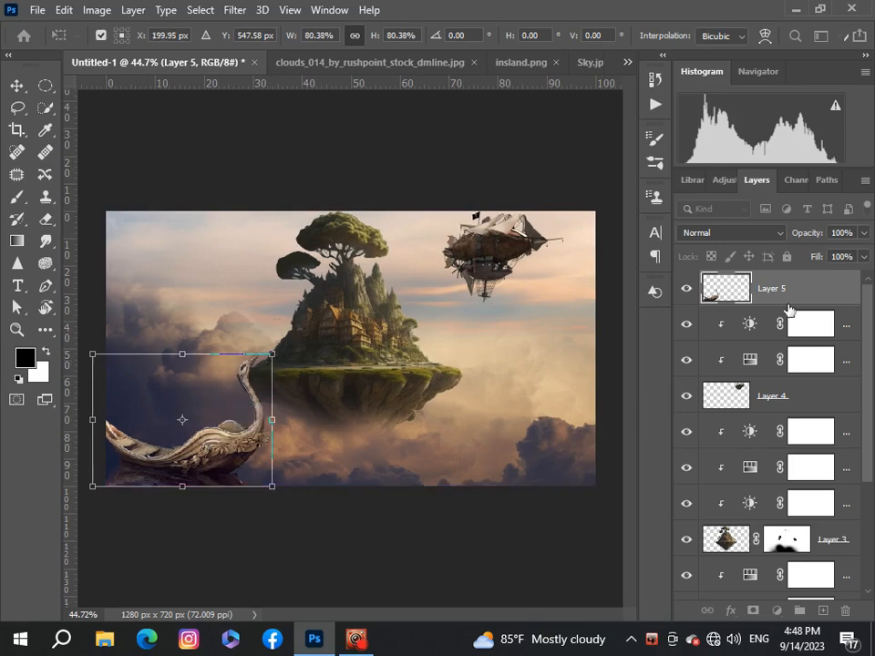
key(Return)
scroll(257, 283, down, 2)
scroll(259, 284, up, 3)
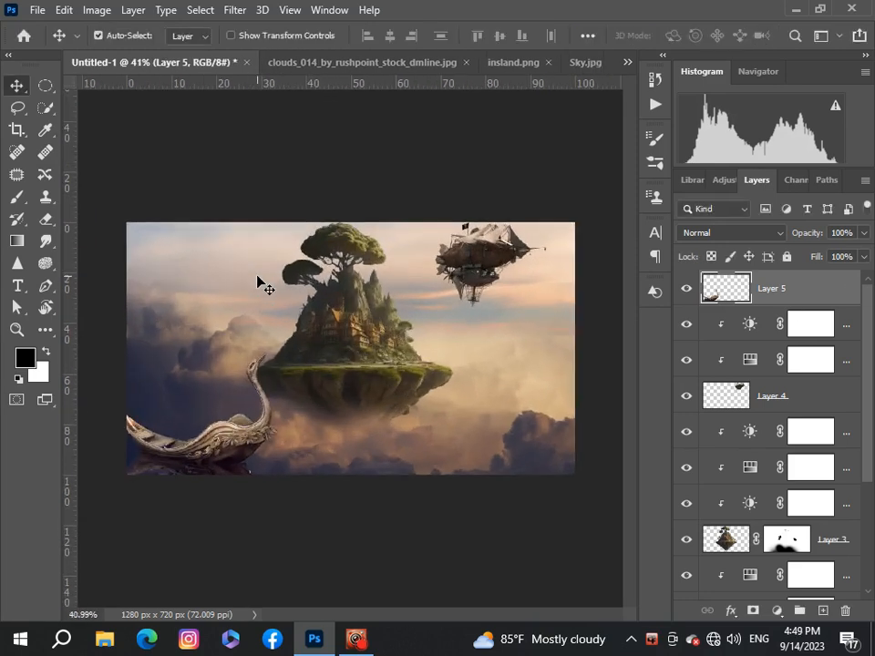
scroll(259, 283, down, 1)
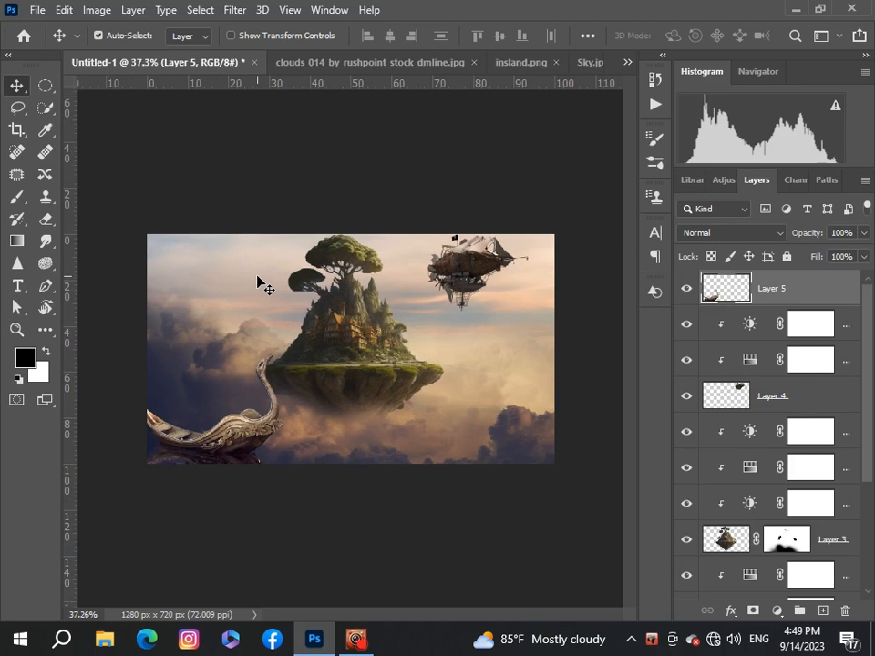
Step: Add a Brightness/Contrast adjustment clipped to the boat layer with brightness -12 and contrast 22
click(777, 608)
click(767, 364)
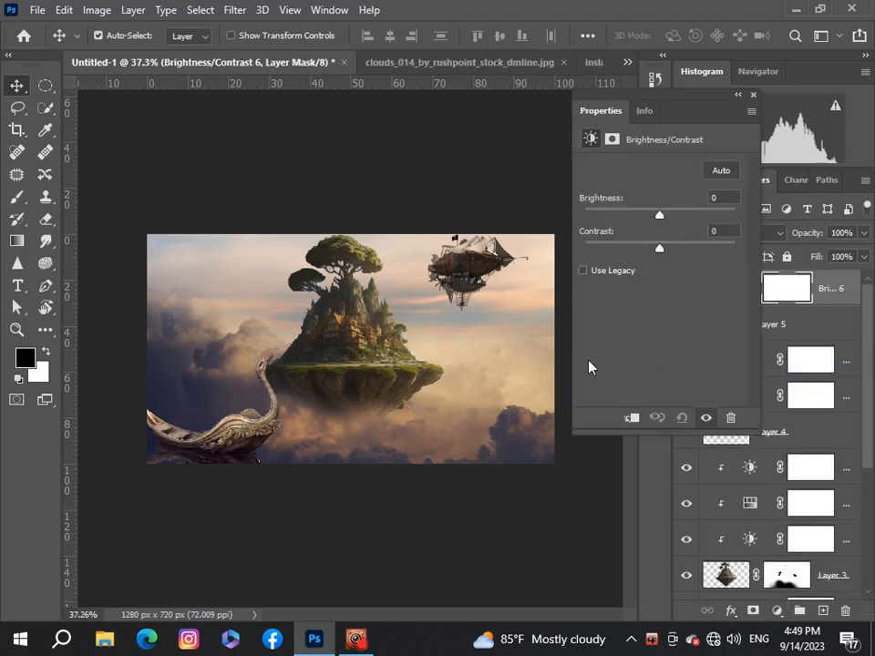
click(631, 420)
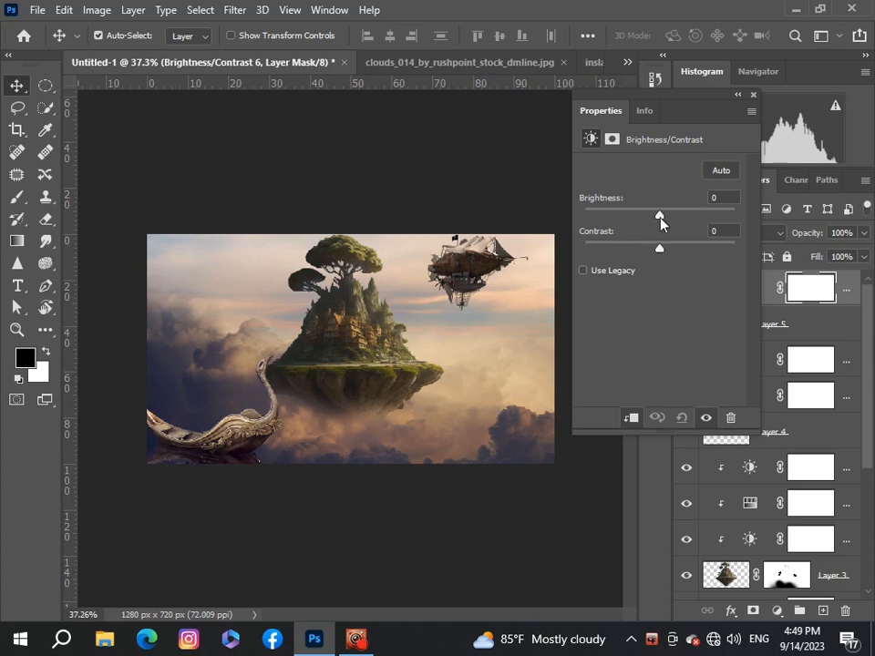
drag(660, 219, 678, 252)
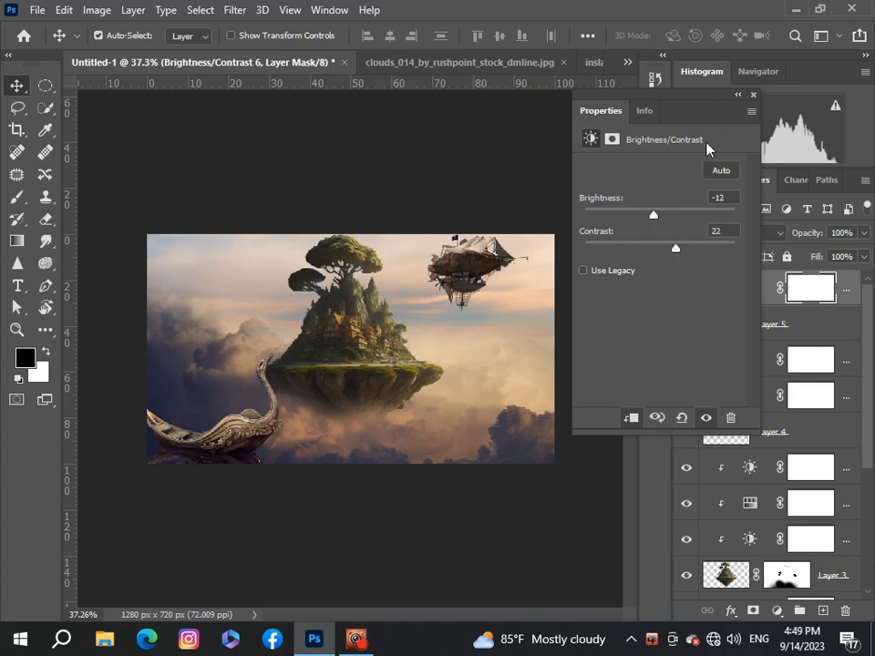
click(752, 96)
scroll(263, 333, down, 3)
scroll(265, 337, up, 4)
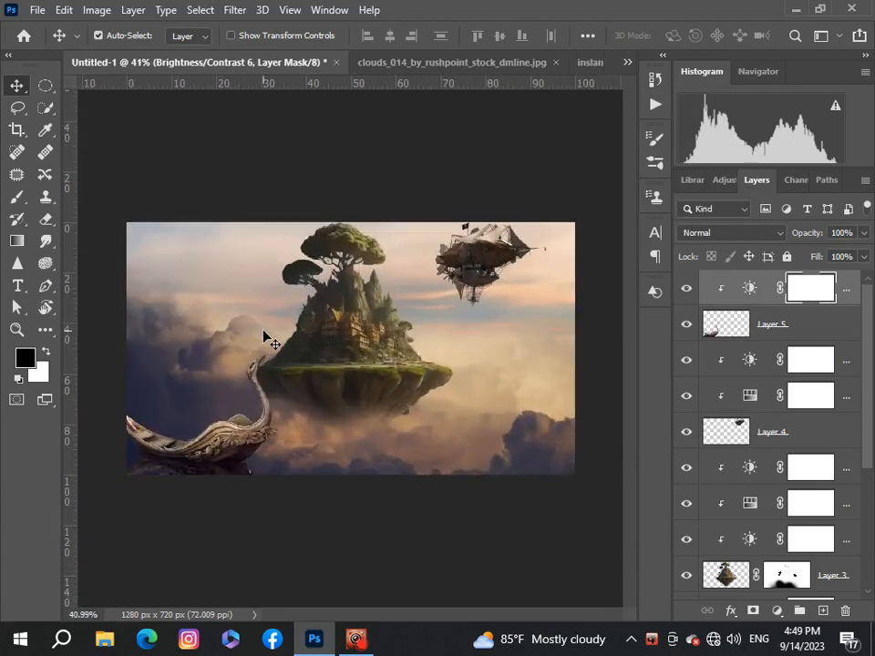
scroll(364, 383, down, 1)
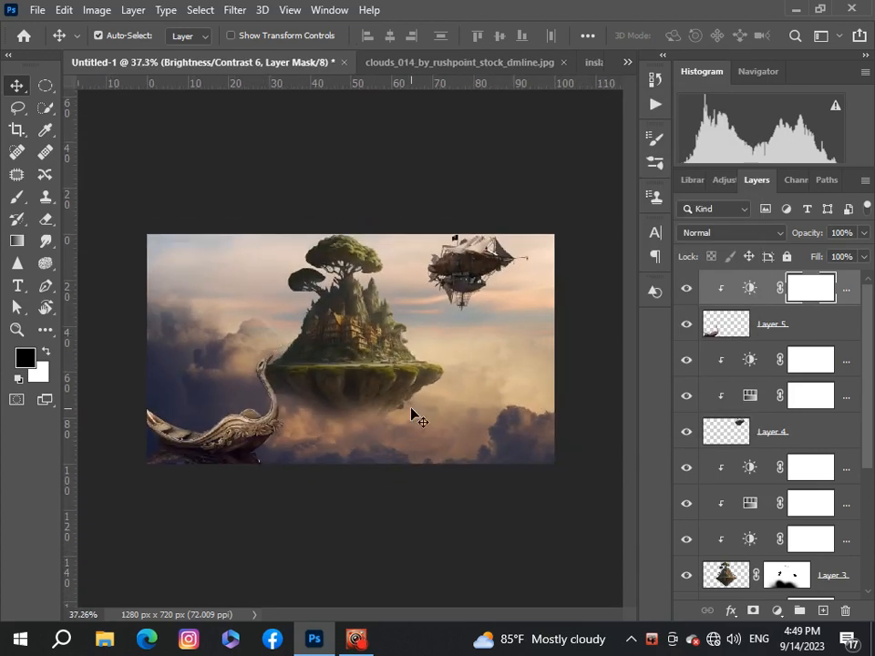
scroll(418, 419, down, 1)
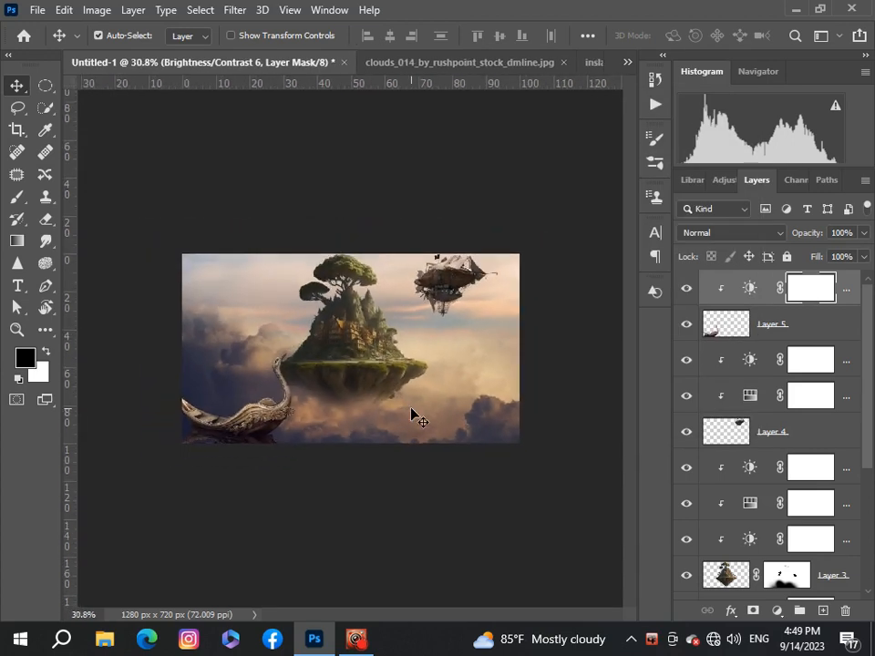
Step: Copy the flock from the birds_two PNG and paste it into Untitled-1 as a new layer on top
scroll(417, 420, up, 1)
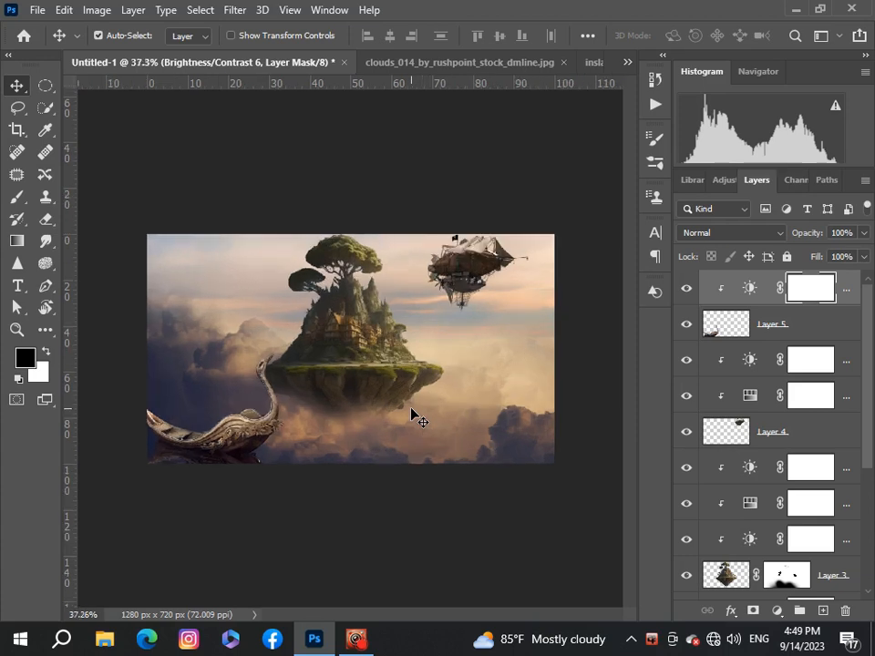
click(627, 63)
click(351, 200)
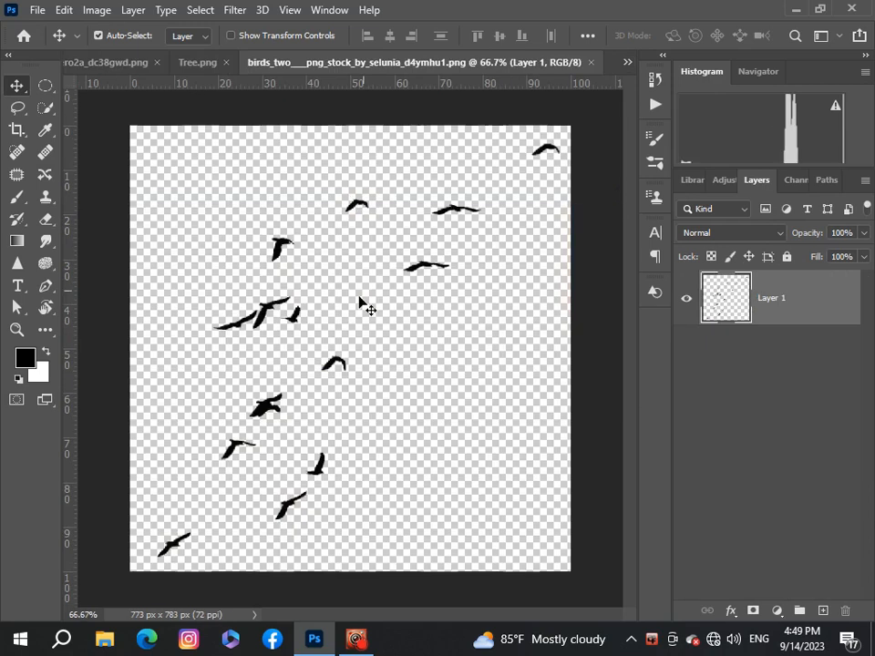
key(ctrl+c)
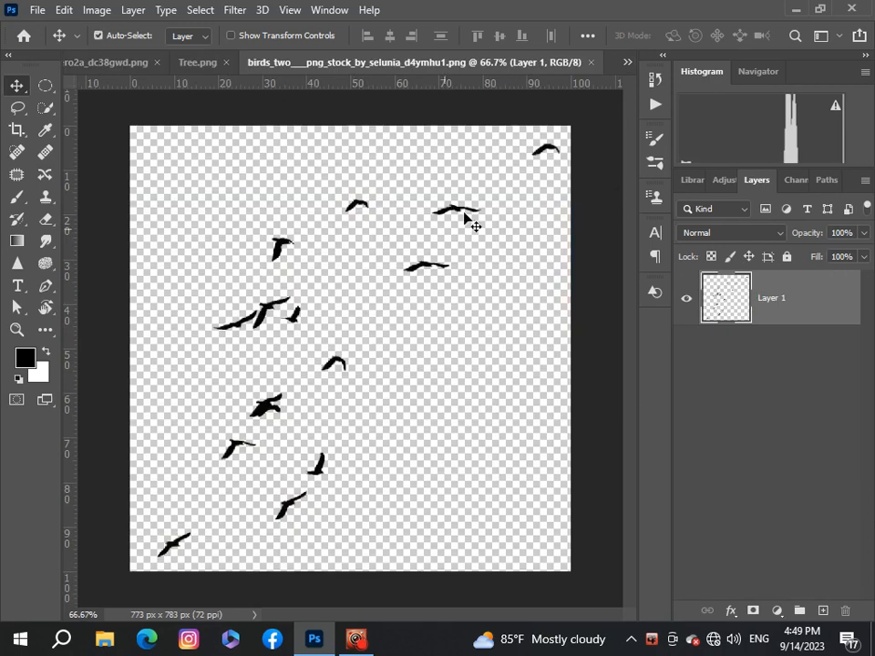
click(627, 63)
click(575, 69)
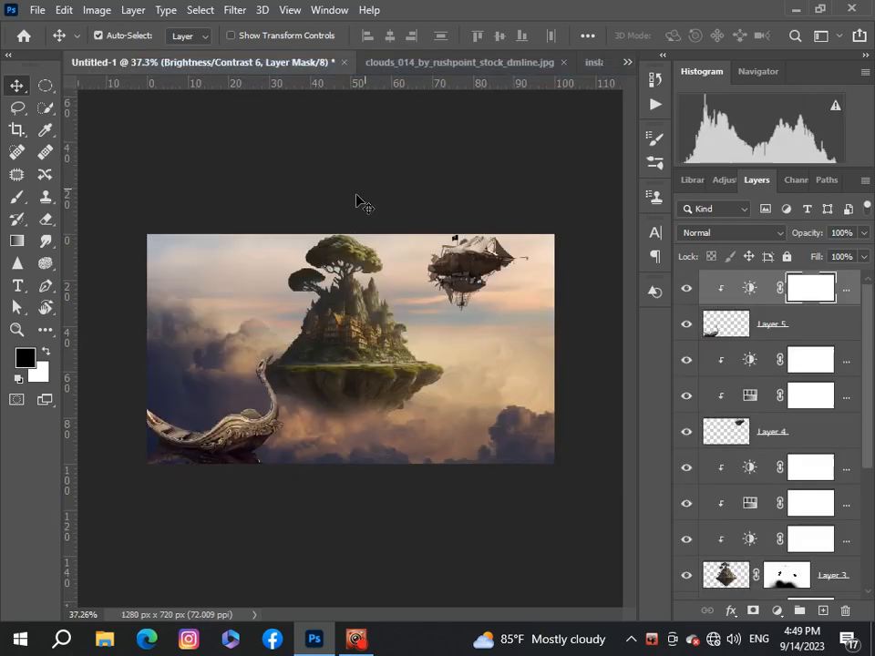
key(ctrl+v)
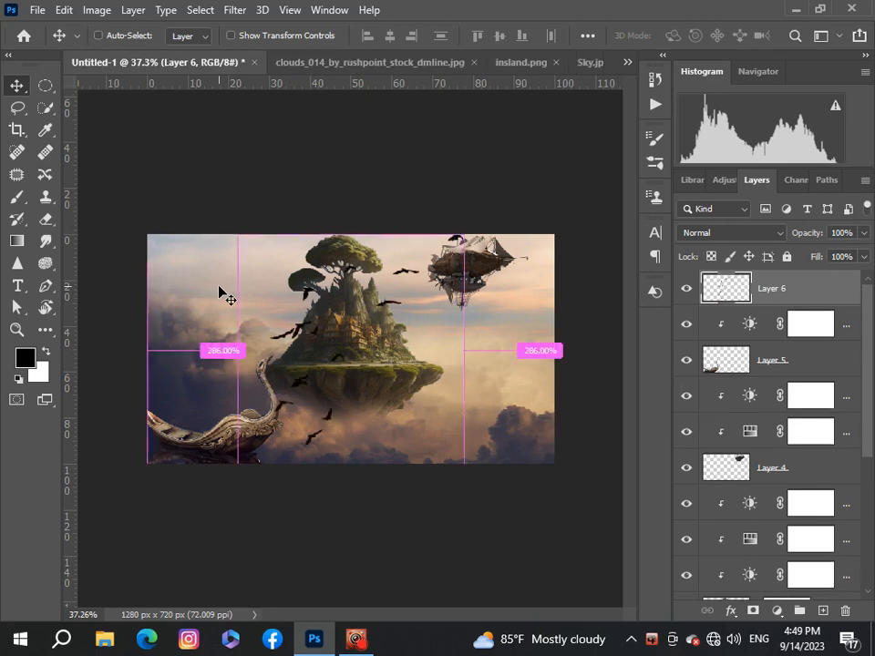
Step: Scale the birds layer down to about 50%, move it into the upper-left sky and apply the transform
key(ctrl+t)
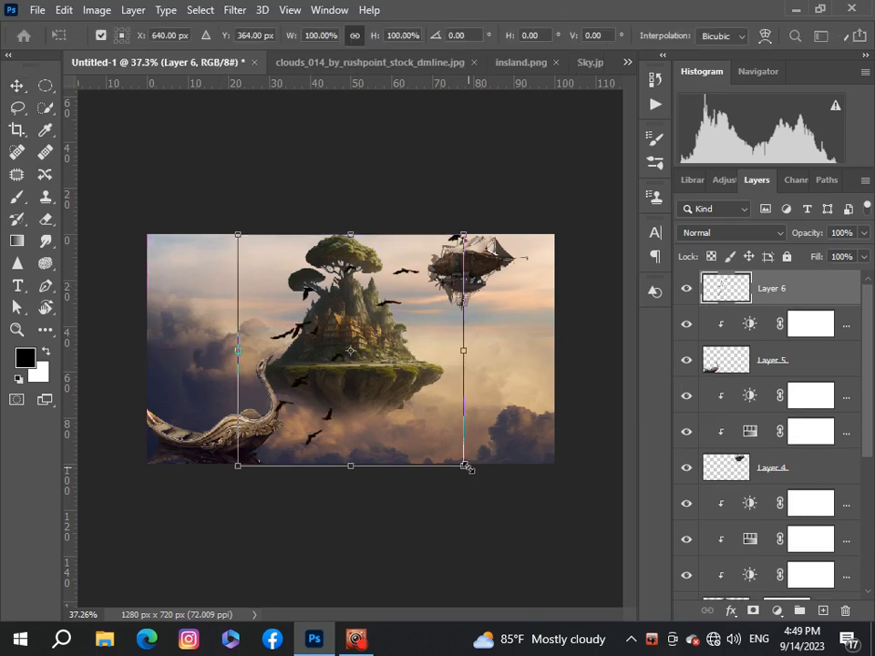
drag(464, 466, 381, 380)
drag(341, 349, 258, 336)
drag(156, 222, 199, 239)
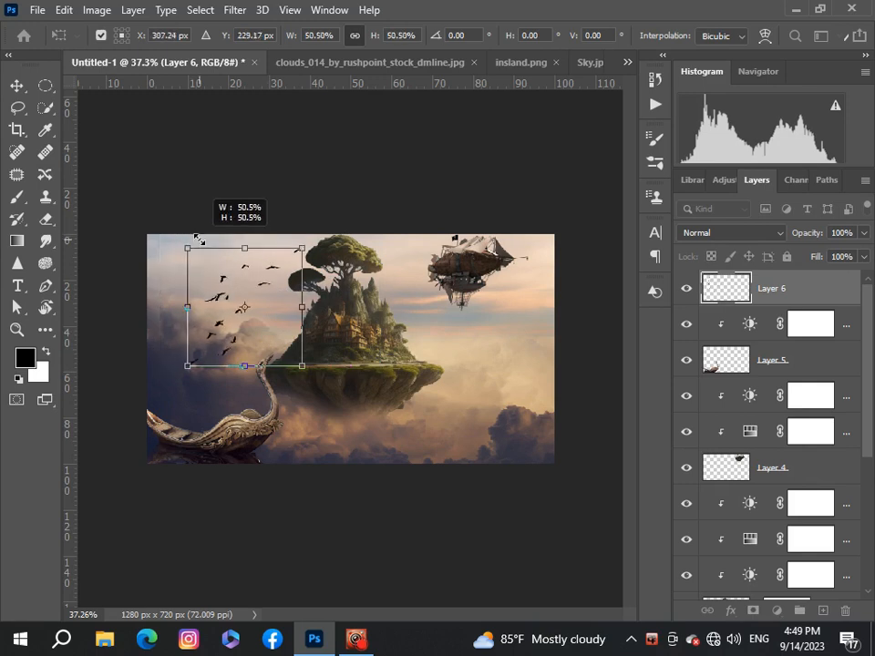
drag(250, 337, 267, 330)
key(Return)
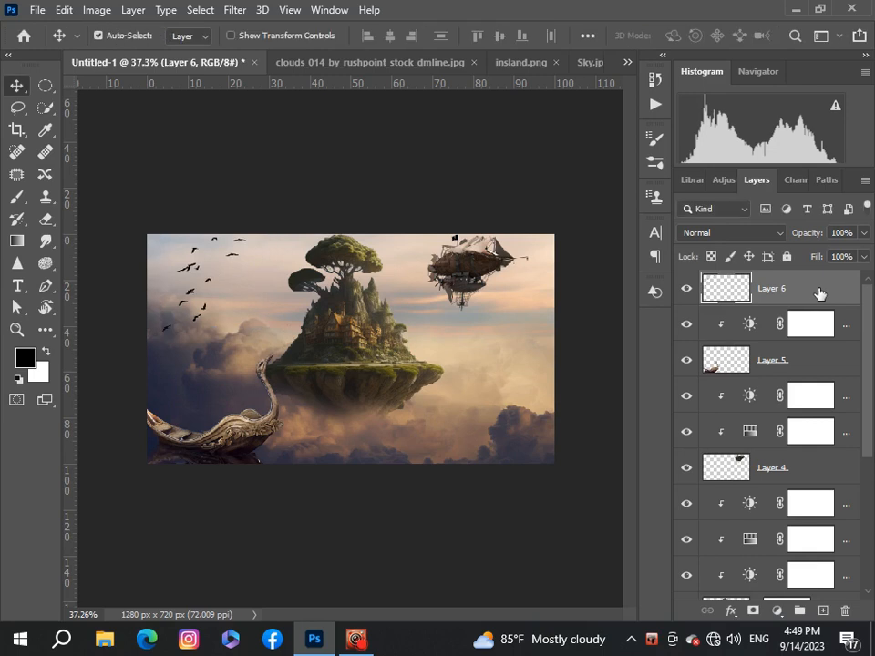
scroll(303, 326, down, 2)
scroll(301, 326, up, 3)
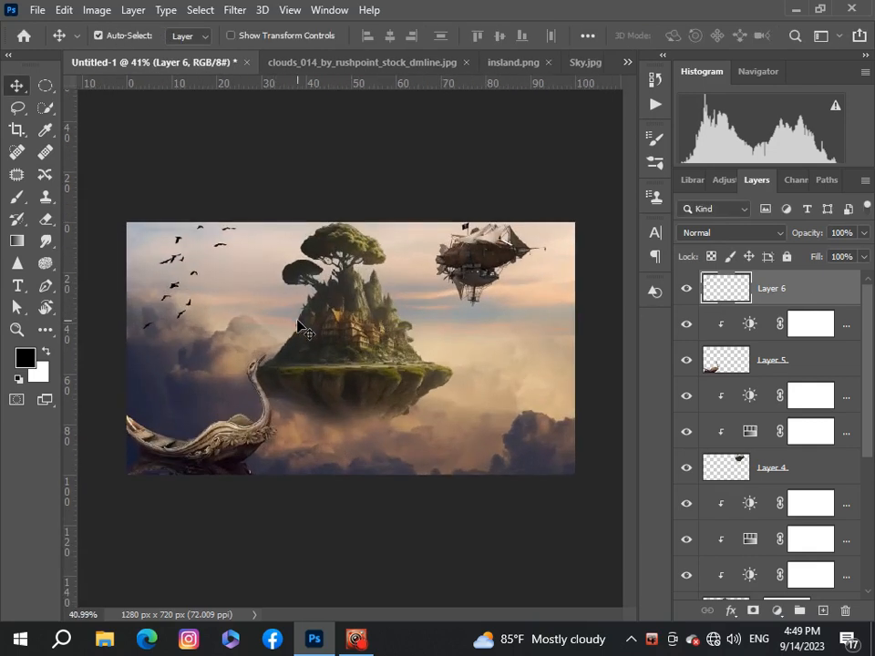
scroll(301, 329, up, 1)
scroll(300, 326, down, 1)
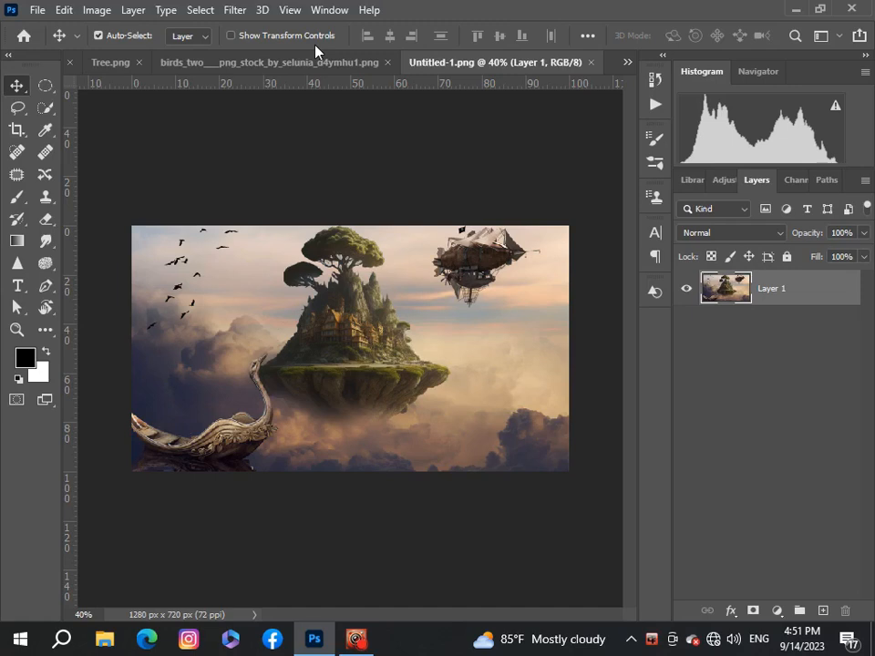
Step: Open the Camera Raw Filter on Untitled-1.png and set Temperature +5, Tint +21, Exposure +0.10, Contrast -4, Highlights +5 and Shadows -18
click(235, 11)
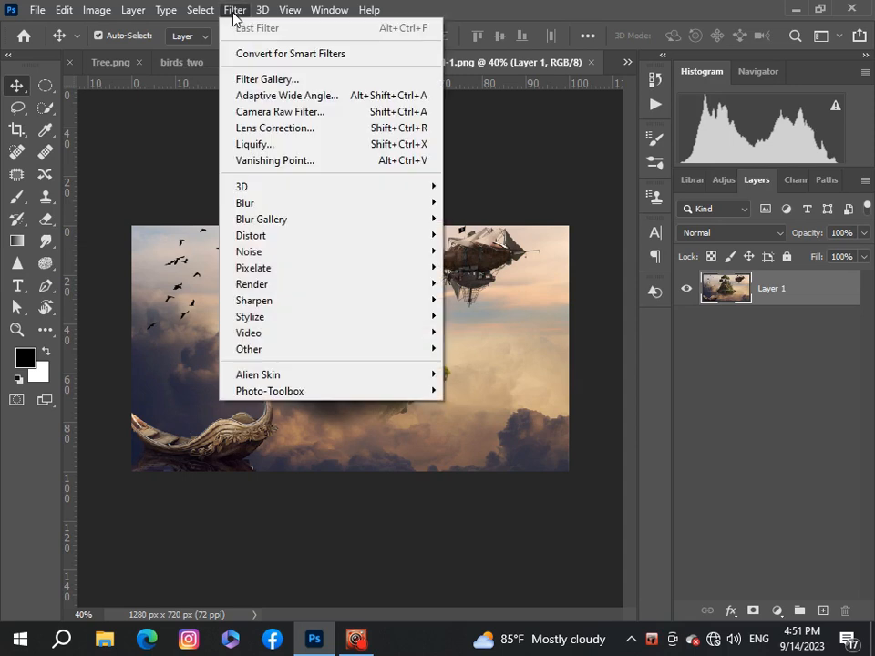
click(276, 113)
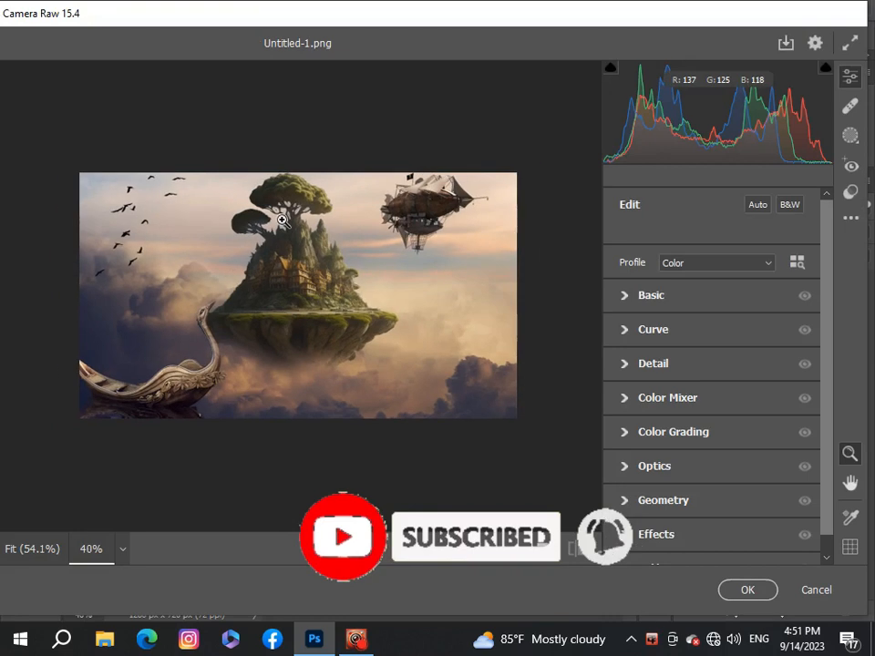
click(626, 297)
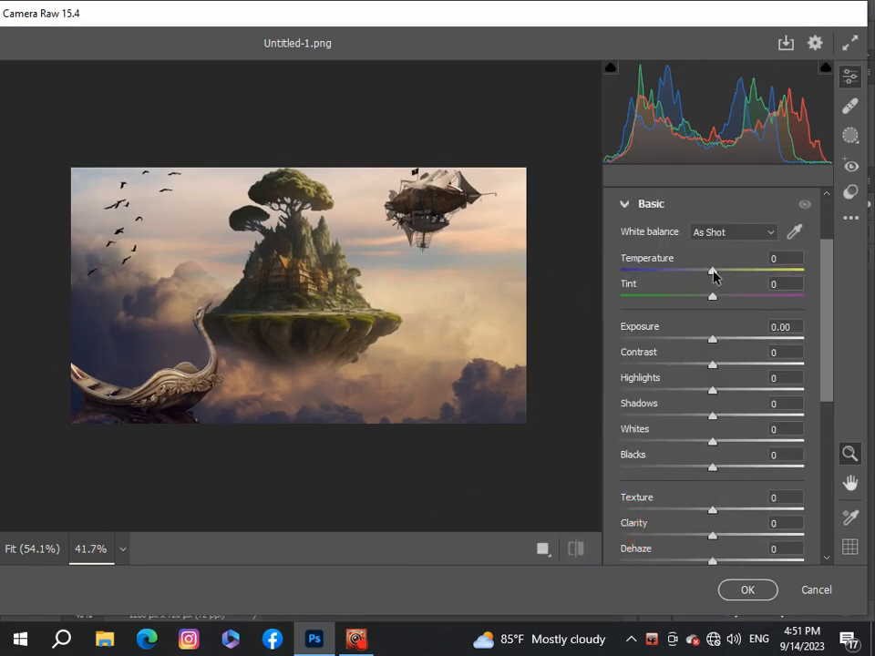
drag(713, 276, 709, 370)
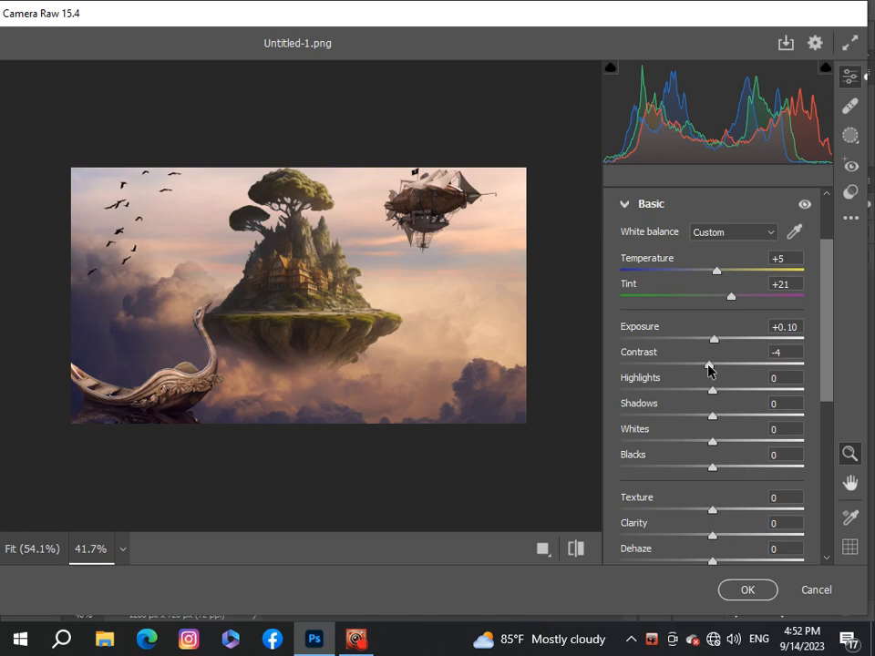
drag(713, 392, 696, 423)
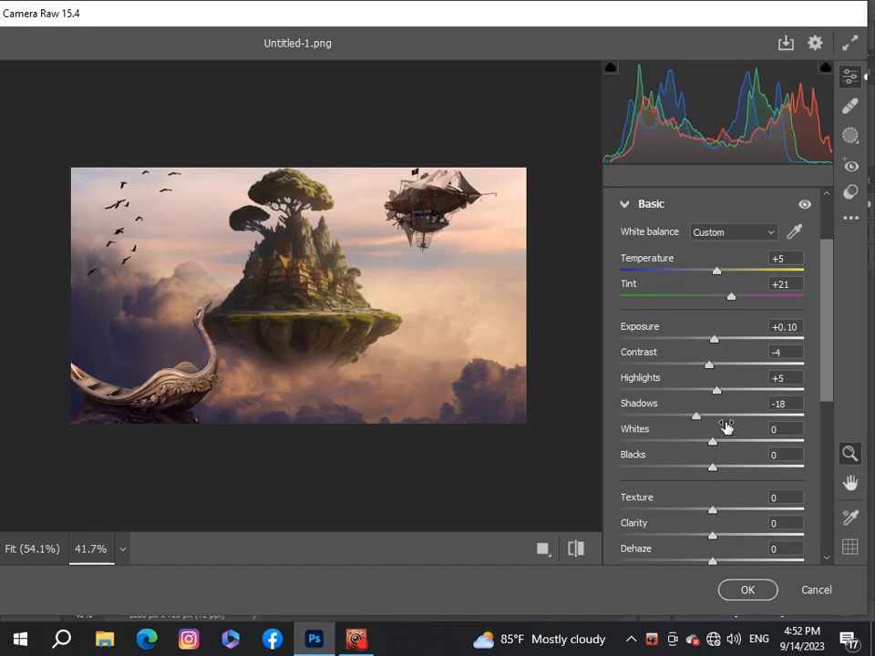
Step: Set Texture to +30 and Clarity to +10, and reset Dehaze to 0 after trying negative values
drag(827, 392, 829, 453)
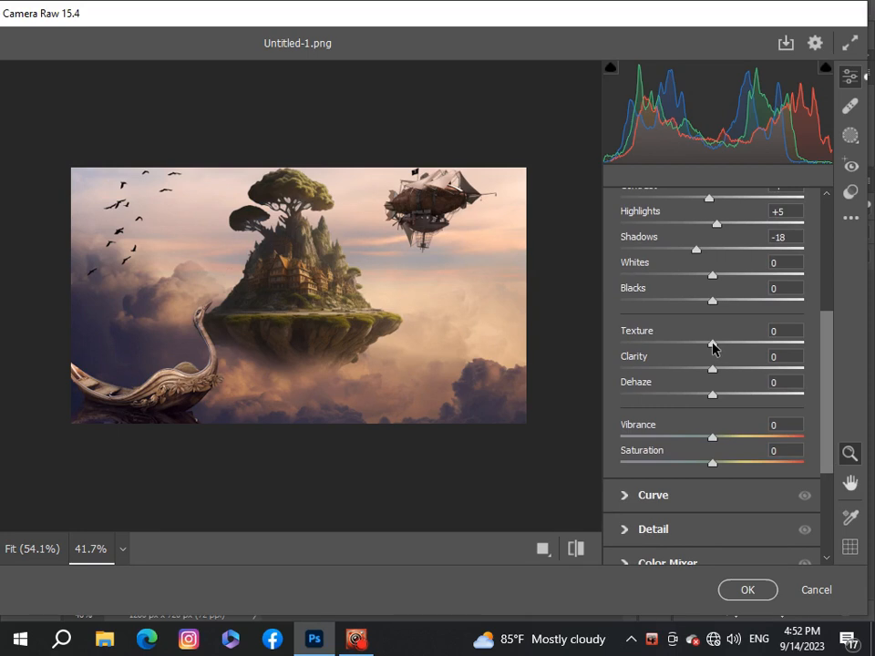
drag(712, 343, 741, 361)
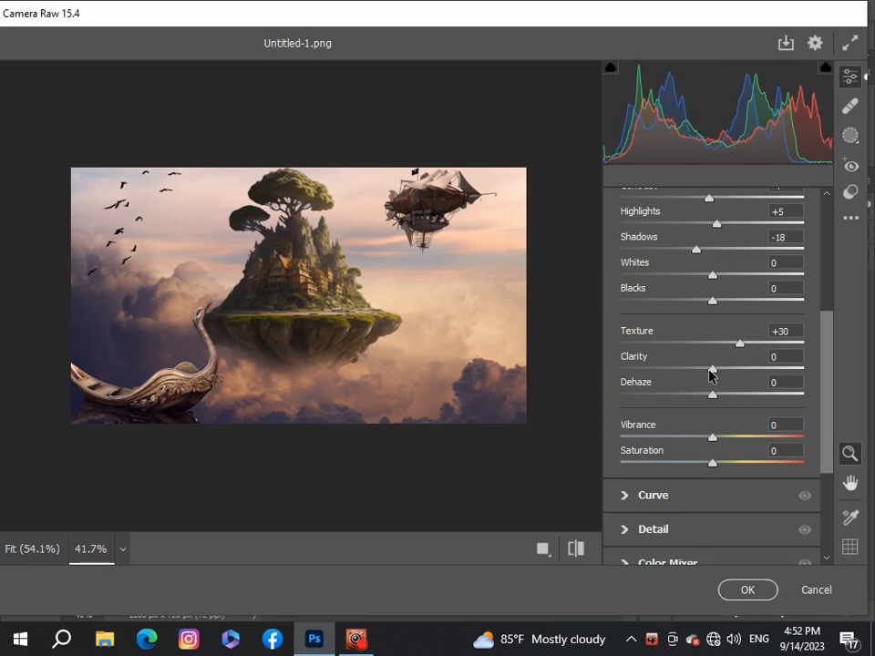
mouse_move(713, 370)
mouse_down()
mouse_move(729, 374)
mouse_move(707, 378)
mouse_move(722, 377)
mouse_up()
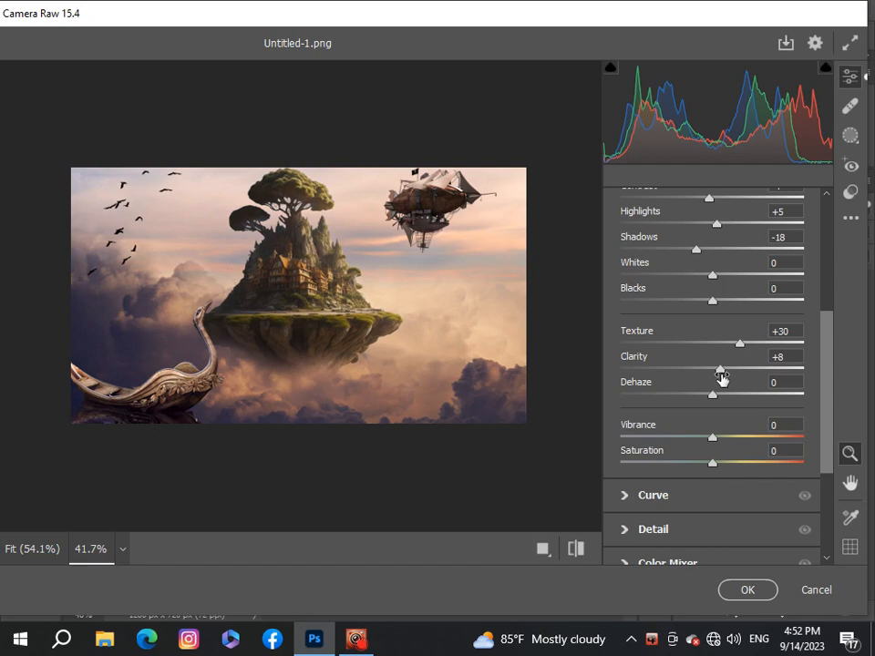
mouse_move(716, 380)
mouse_down()
mouse_move(703, 371)
mouse_move(722, 375)
mouse_up()
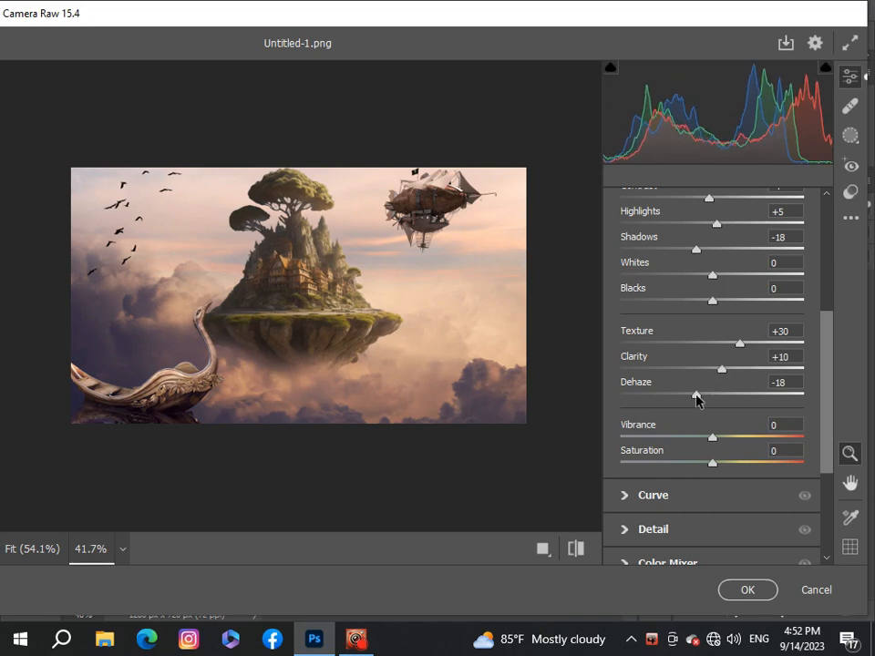
mouse_move(696, 399)
mouse_down()
mouse_move(713, 397)
mouse_move(708, 401)
mouse_up()
double_click(705, 395)
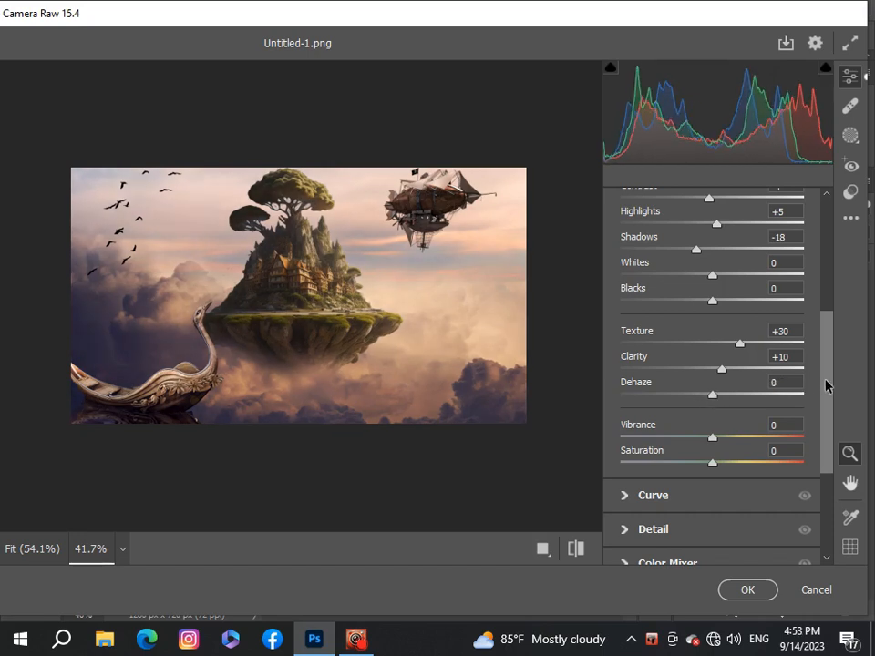
Step: Set Vibrance to +13 and reset Saturation to 0
drag(827, 385, 827, 417)
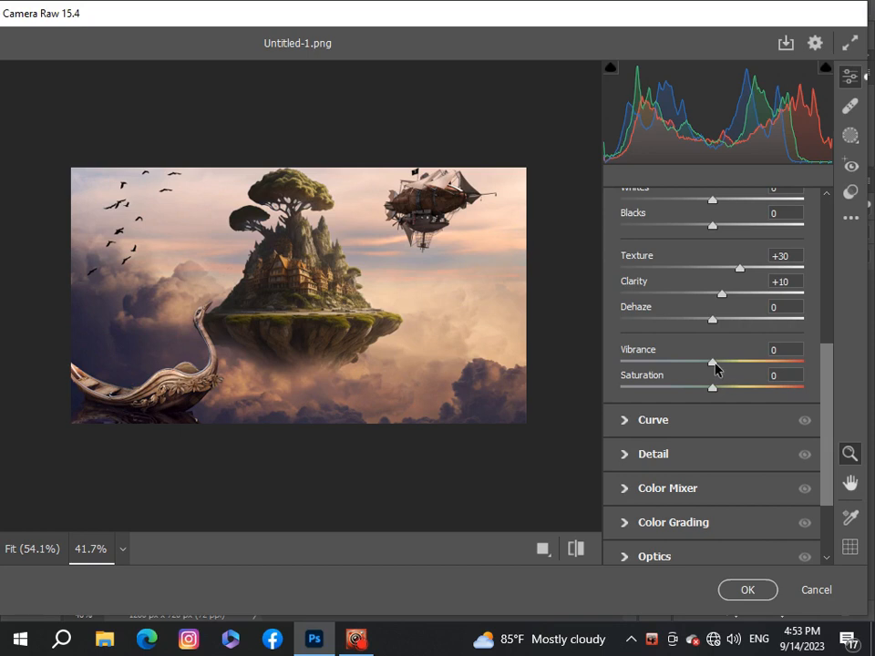
drag(713, 366, 724, 392)
double_click(724, 390)
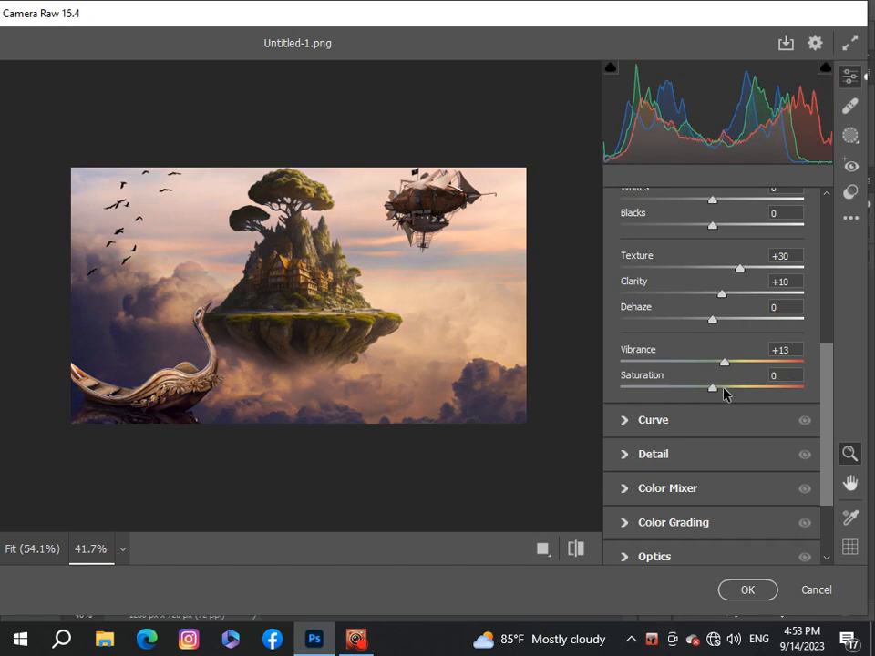